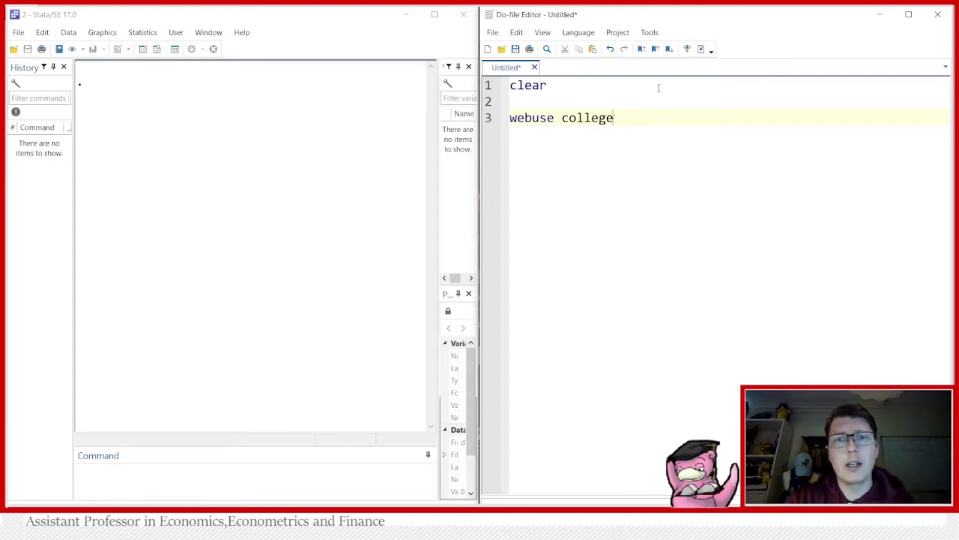
# Run the whole do-file to load webuse college, then browse its 12 observations of gpa, hour, year and number.
pyautogui.moveTo(632, 121); pyautogui.dragTo(510, 85)
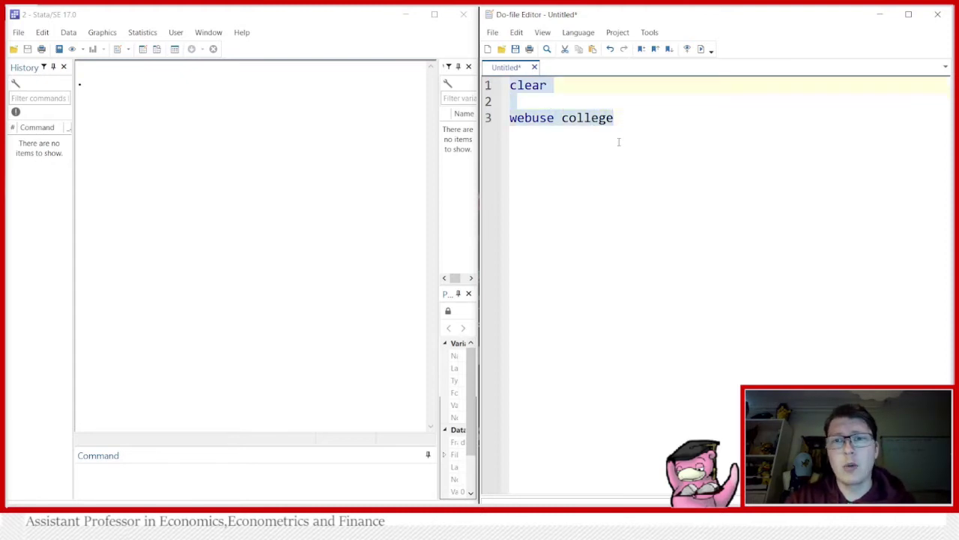
pyautogui.click(687, 50)
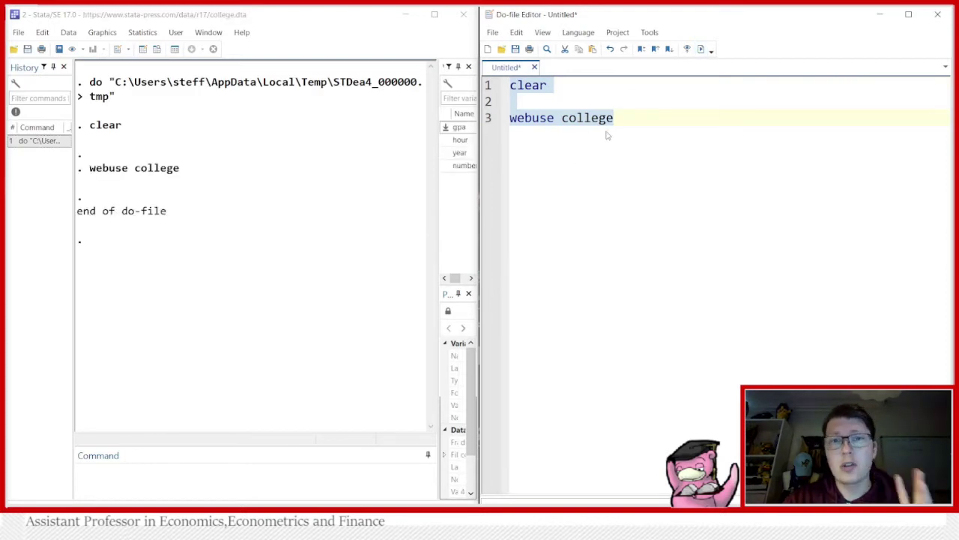
pyautogui.click(156, 50)
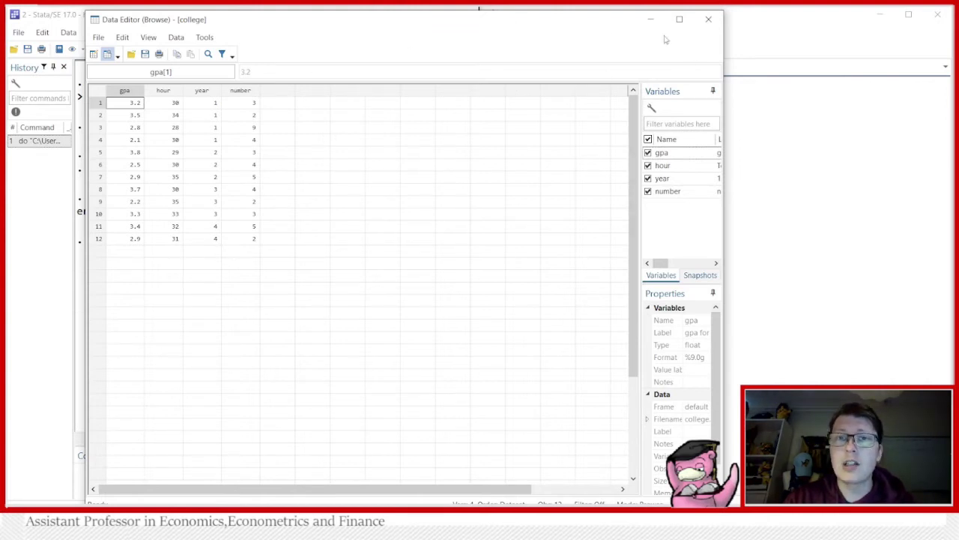
pyautogui.click(708, 20)
# Add 'collapse (mean) gpa' on line 5, run it, and browse the single gpa row of 3.025.
pyautogui.click(643, 117)
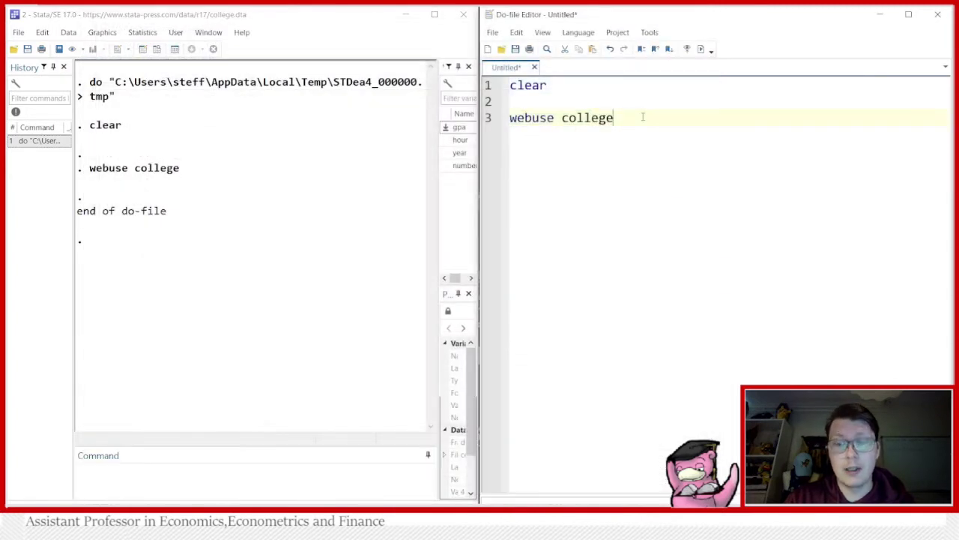
pyautogui.press('Return')
pyautogui.press('Return')
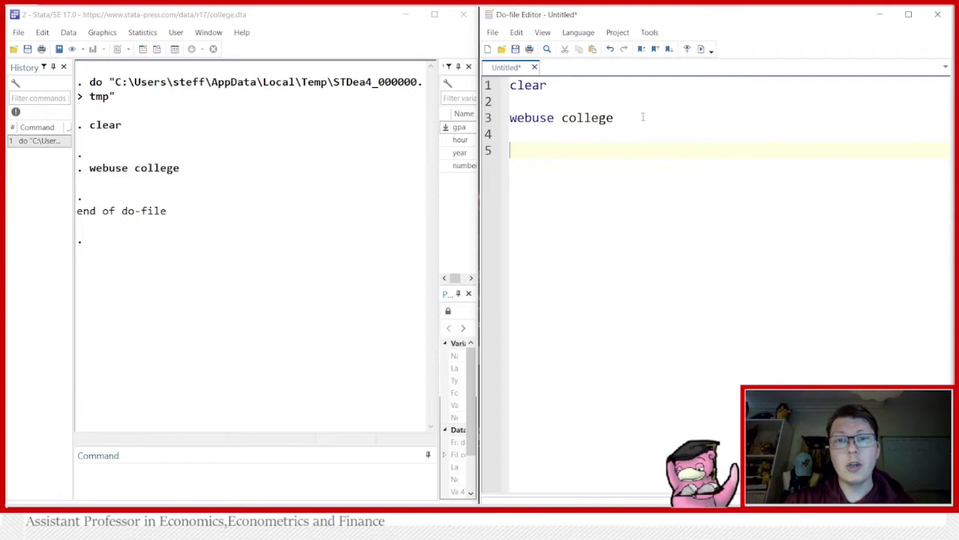
pyautogui.write('collapse')
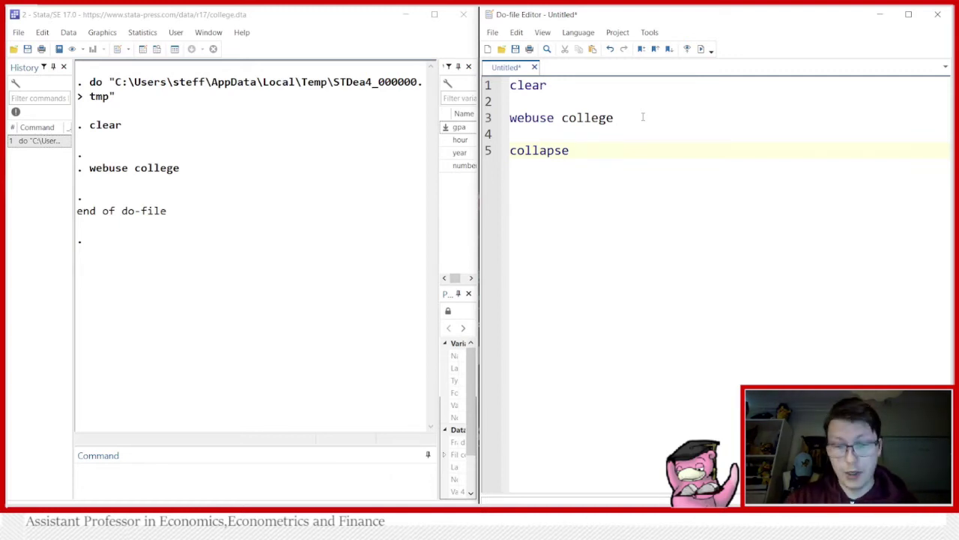
pyautogui.write(' (mean)')
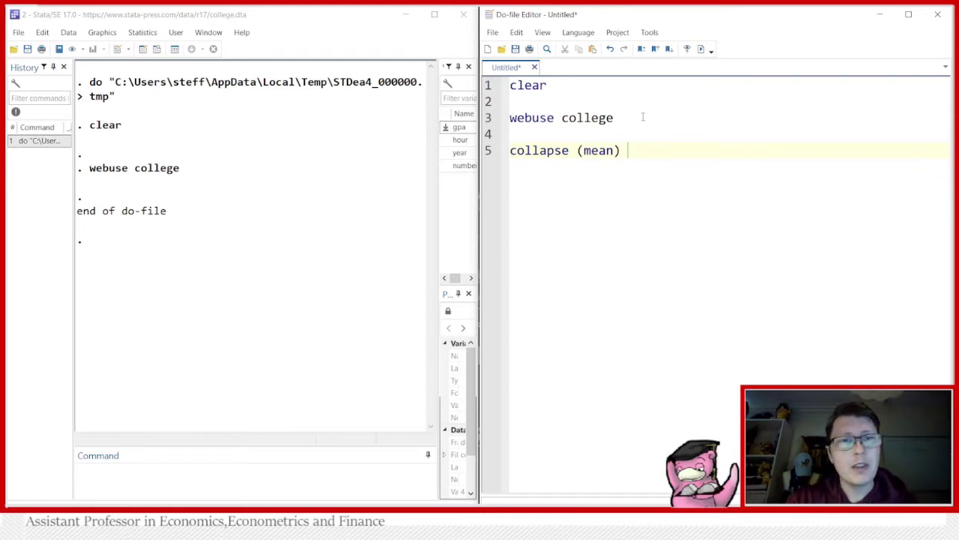
pyautogui.write(' gpa')
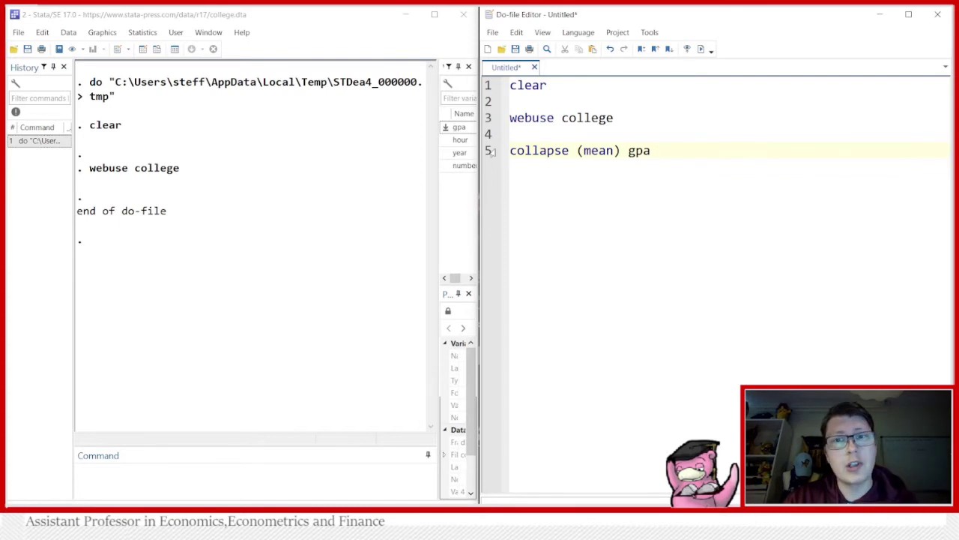
pyautogui.click(488, 151)
pyautogui.click(701, 49)
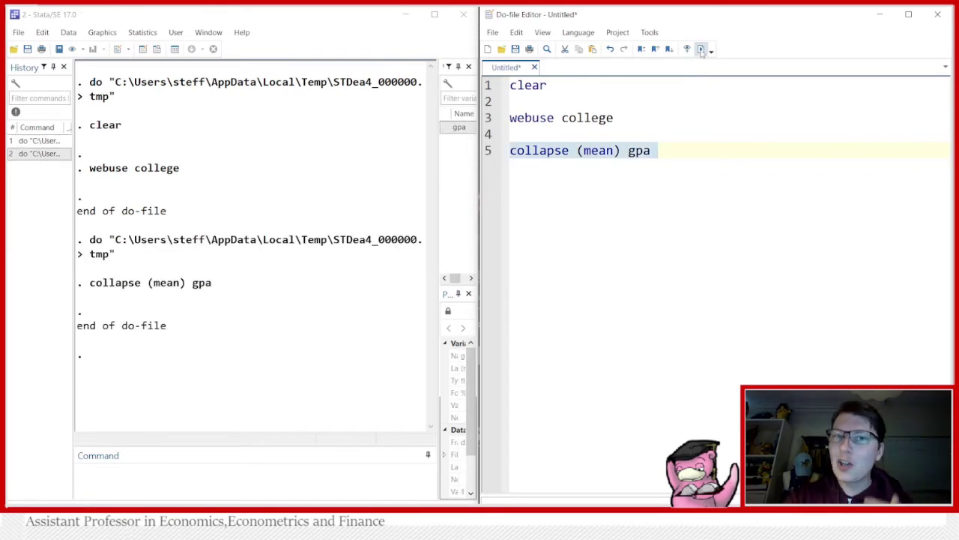
pyautogui.click(157, 50)
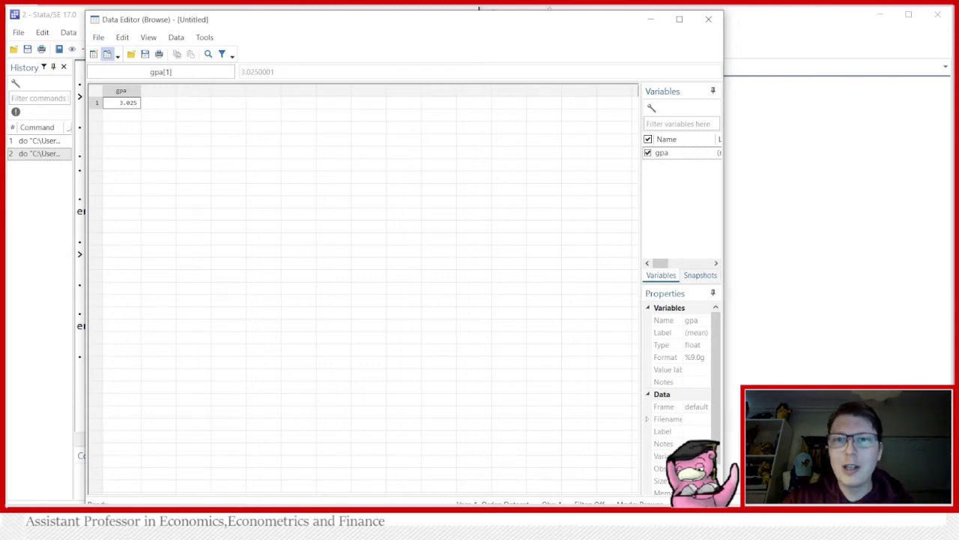
pyautogui.click(708, 18)
# Add 'clear' and 'webuse college' lines below the collapse and run them to reload the data.
pyautogui.click(660, 150)
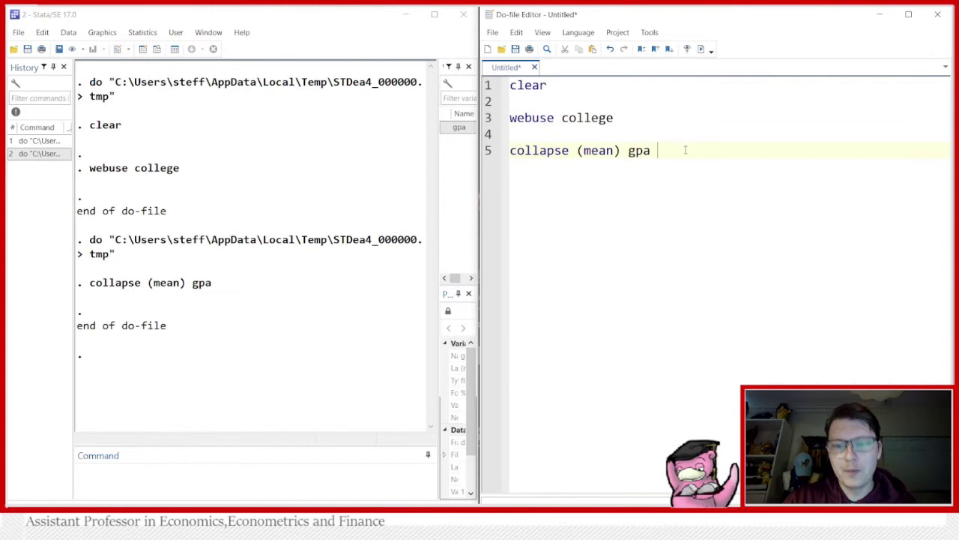
pyautogui.press('Return')
pyautogui.press('Return')
pyautogui.write('clear')
pyautogui.press('Return')
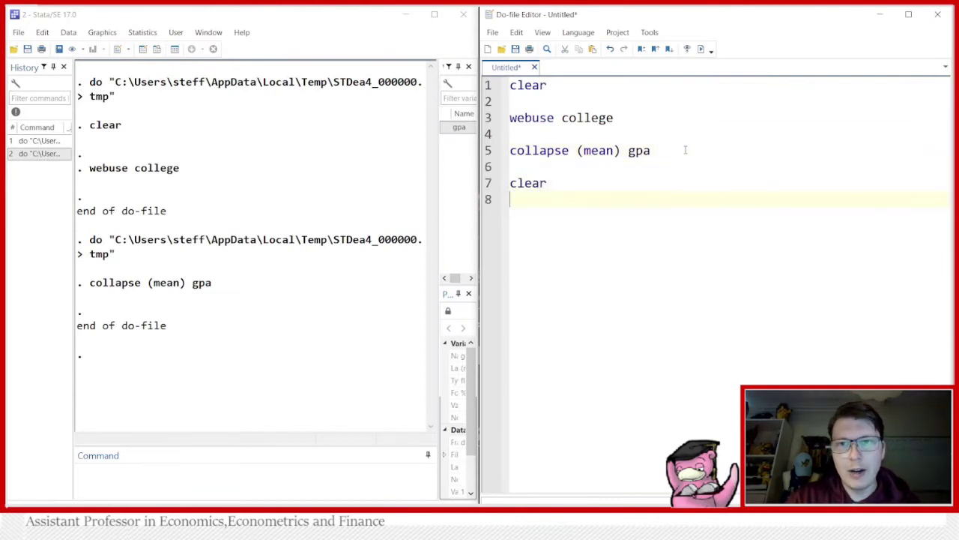
pyautogui.write('webuse')
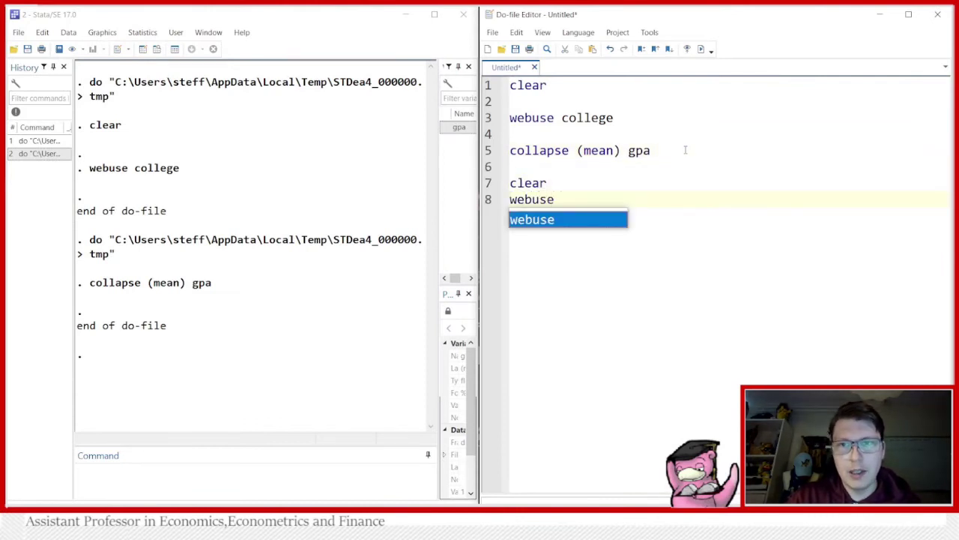
pyautogui.write(' col')
pyautogui.press('Down')
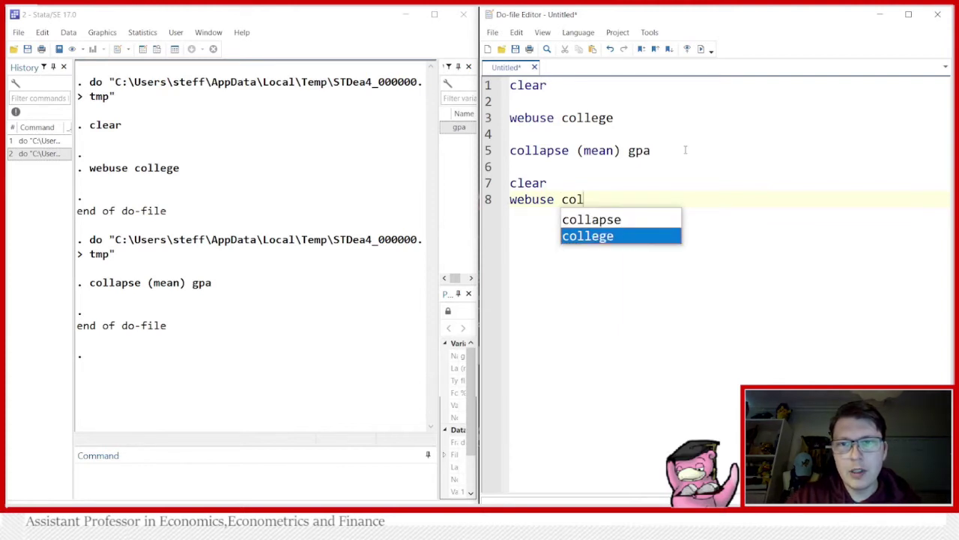
pyautogui.press('Return')
pyautogui.moveTo(486, 182); pyautogui.dragTo(485, 200)
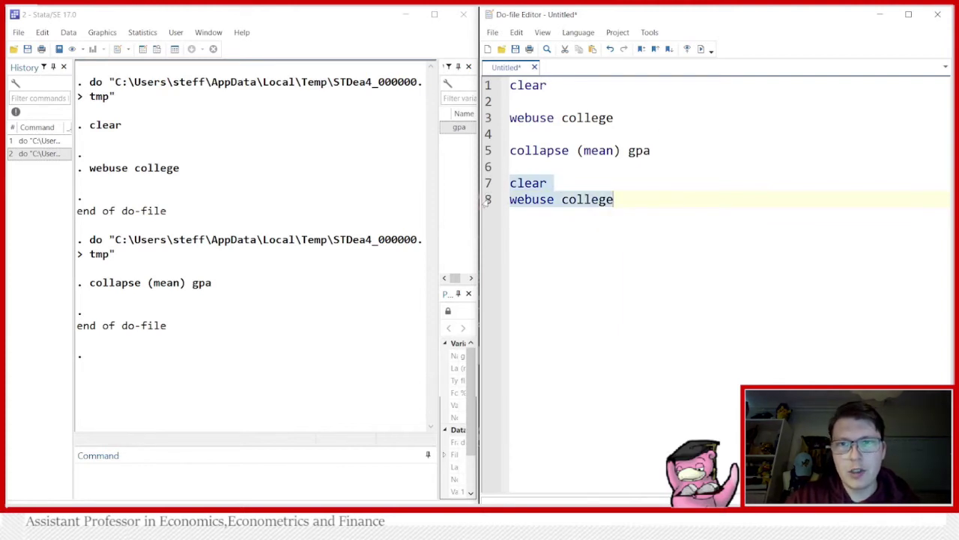
pyautogui.click(701, 49)
# Remove the blank line and write 'collapse (mean) gpa, by(year)' on line 8.
pyautogui.click(642, 195)
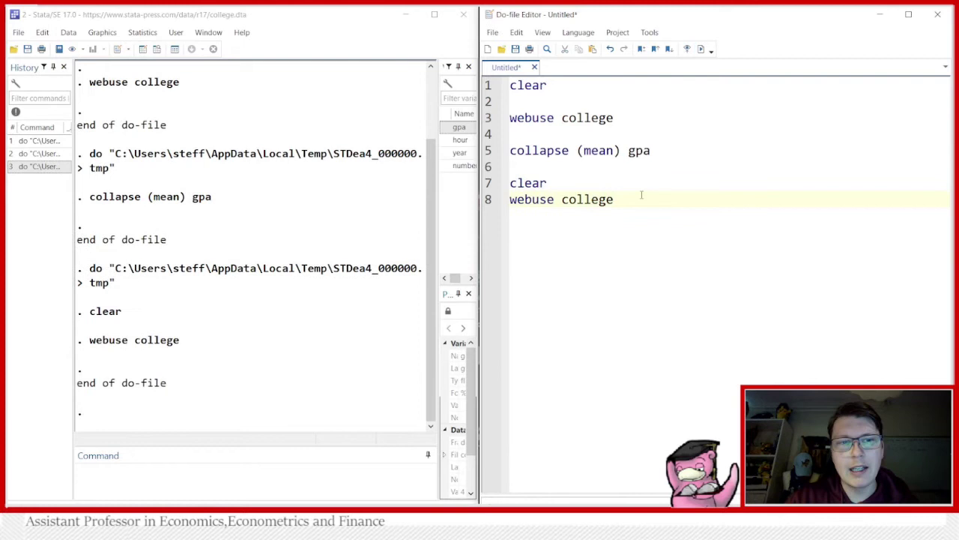
pyautogui.press('Return')
pyautogui.press('Return')
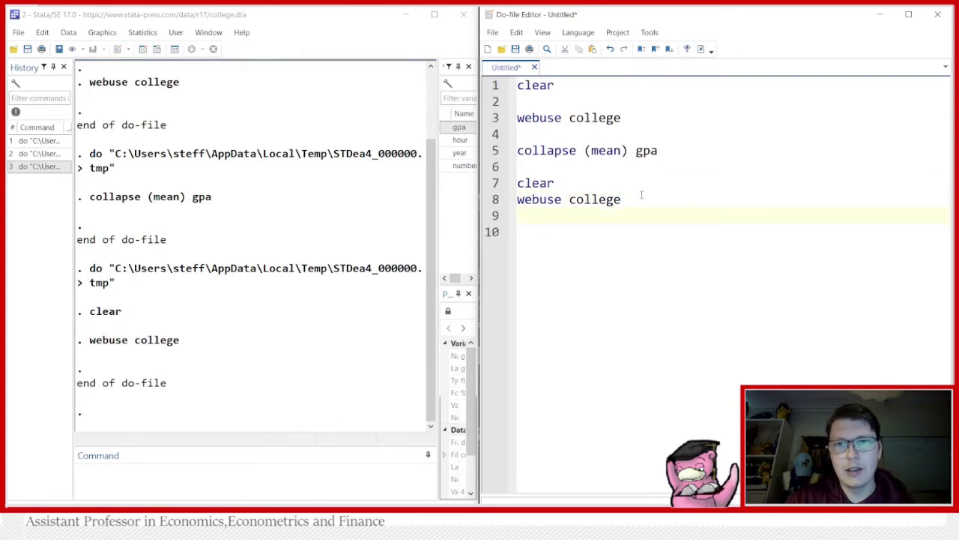
pyautogui.press('Up')
pyautogui.press('Up')
pyautogui.press('Up')
pyautogui.press('BackSpace')
pyautogui.press('Down')
pyautogui.press('Down')
pyautogui.press('Down')
pyautogui.press('Down')
pyautogui.press('Down')
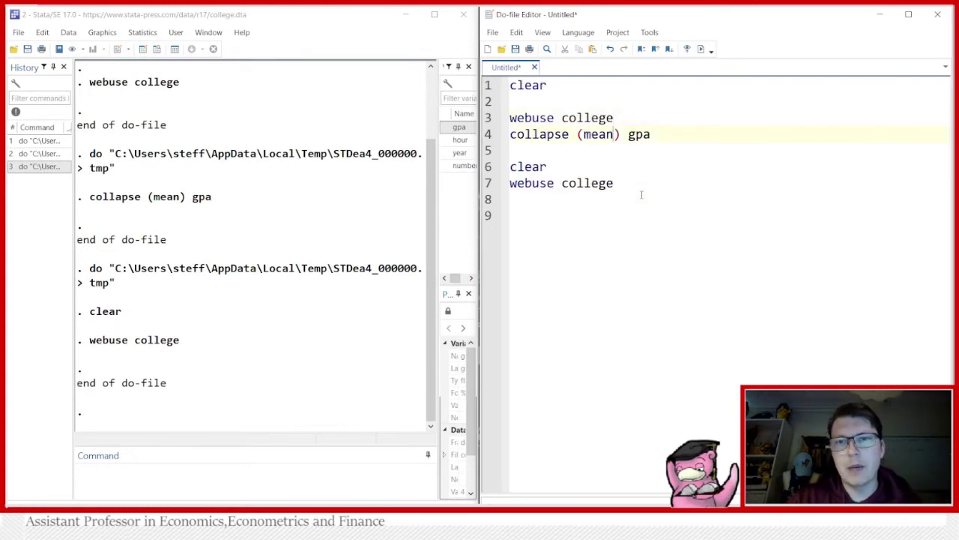
pyautogui.write('collapse')
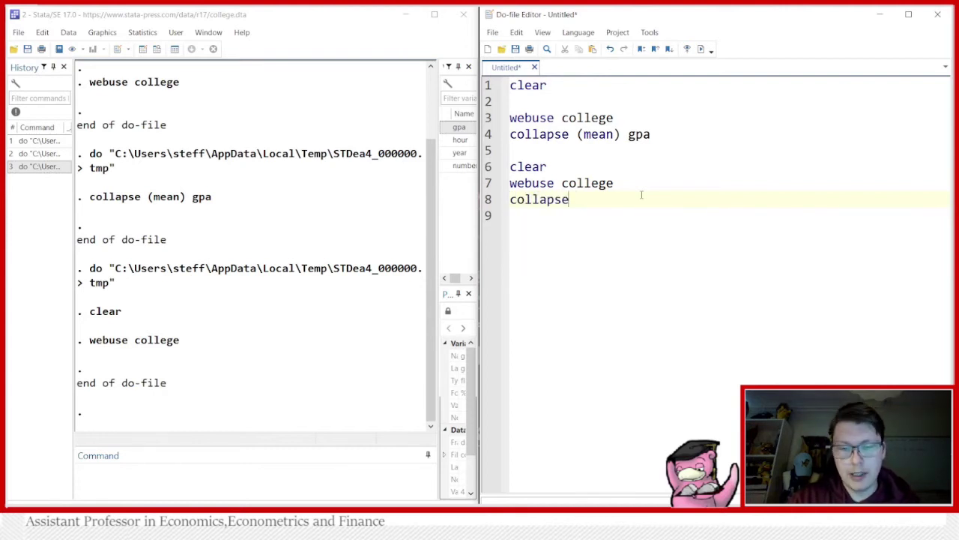
pyautogui.write(' (mean)')
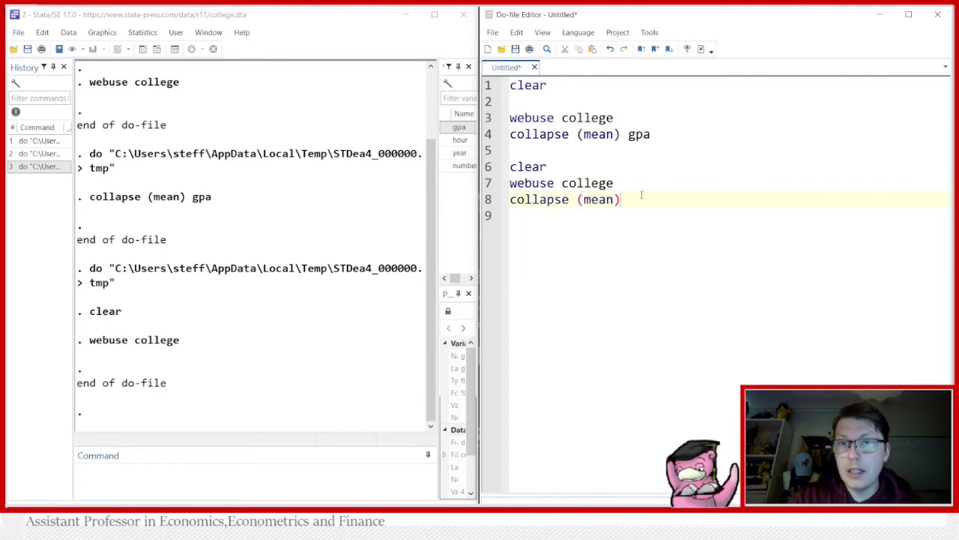
pyautogui.write(' gpa,')
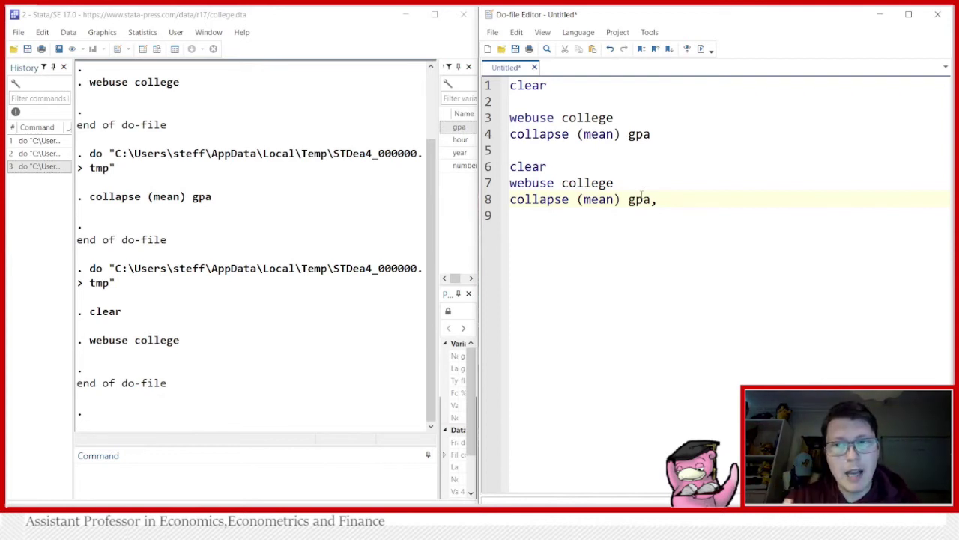
pyautogui.write('by()')
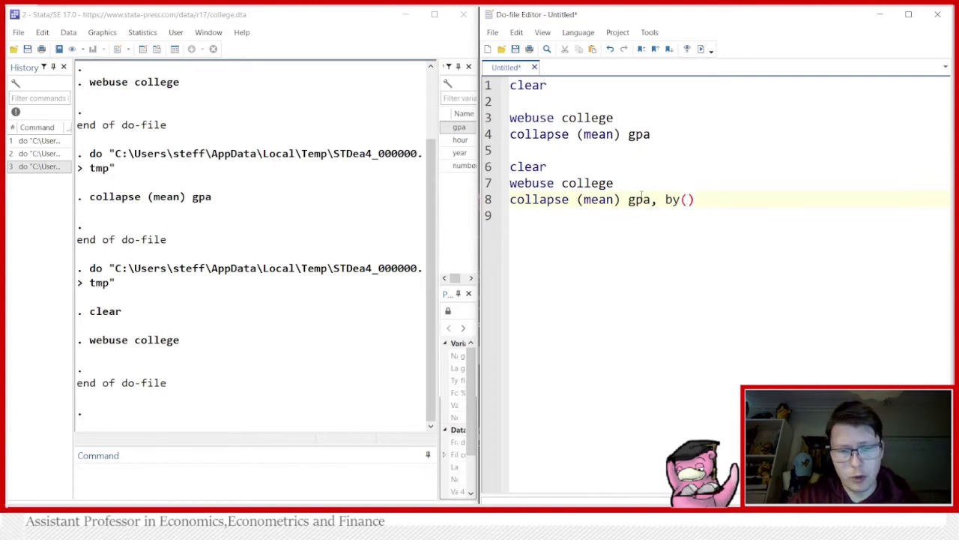
pyautogui.write('year')
pyautogui.press('Right')
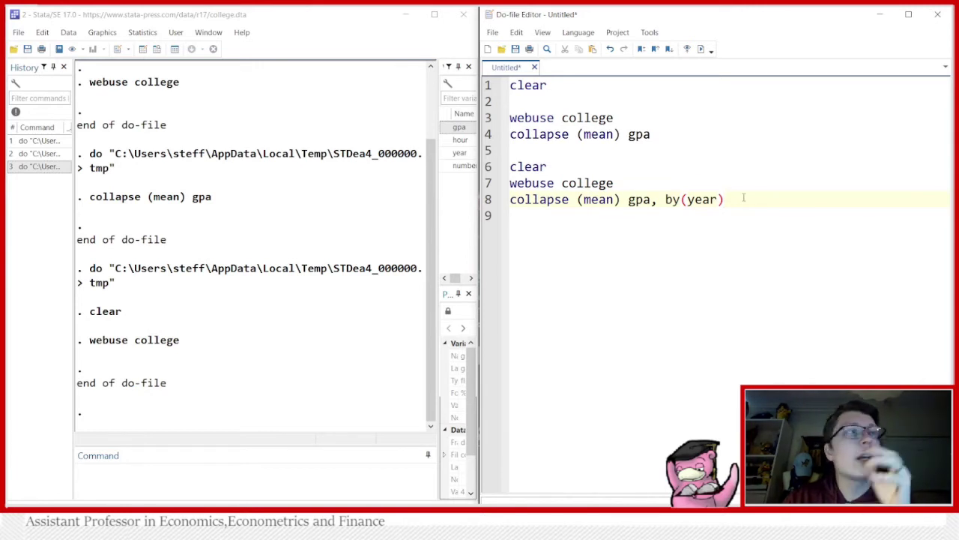
# Run the by-year collapse and browse the four yearly gpa means (2.9, 3.066667, 3.066667, 3.15).
pyautogui.click(495, 200)
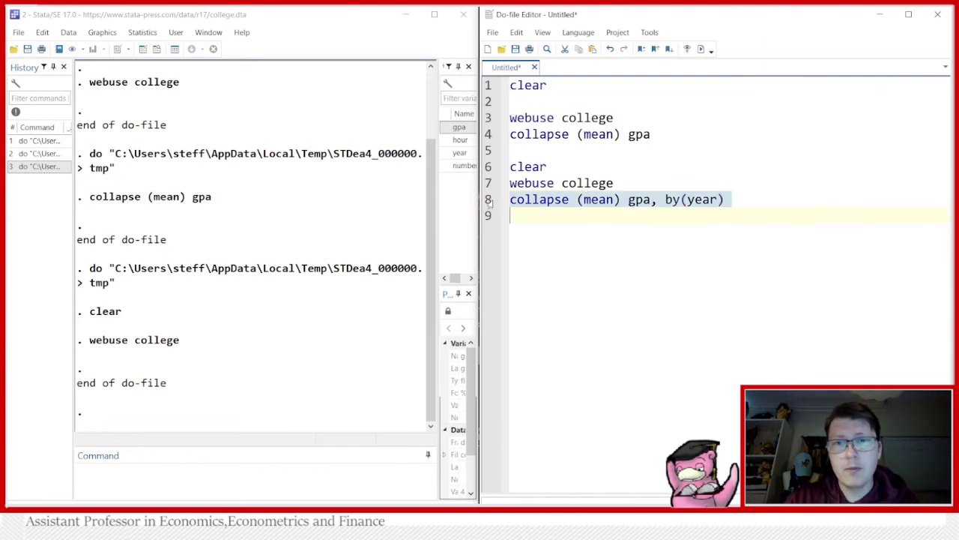
pyautogui.click(688, 50)
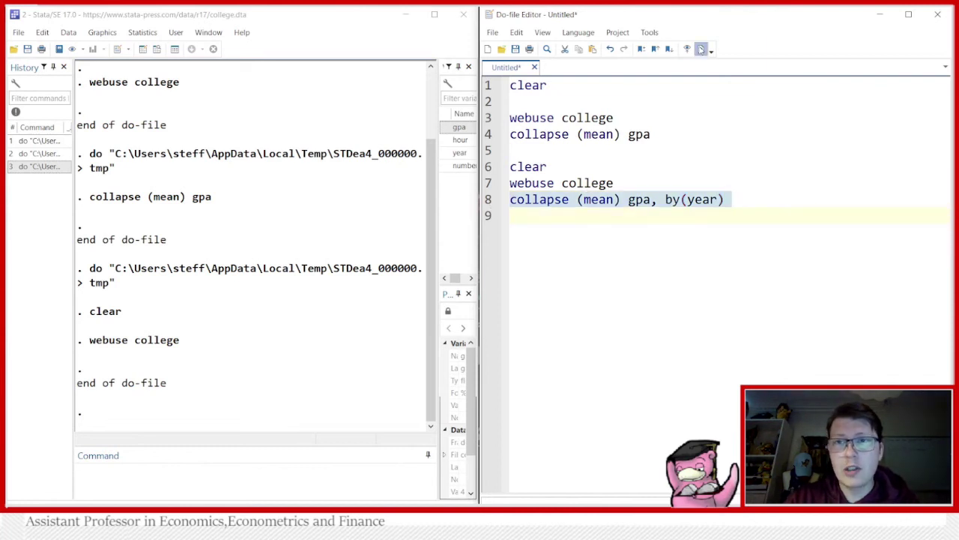
pyautogui.click(157, 49)
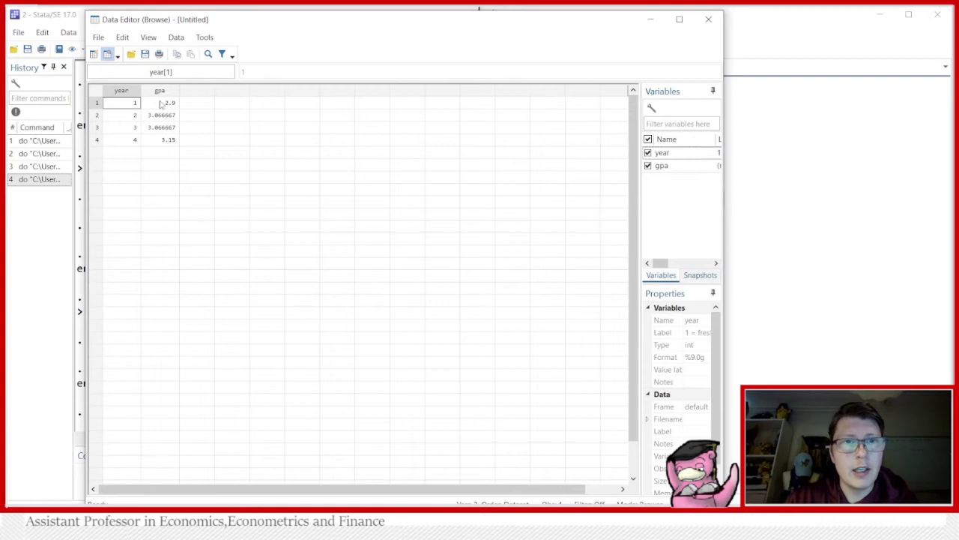
pyautogui.moveTo(160, 105); pyautogui.dragTo(163, 141)
pyautogui.click(195, 143)
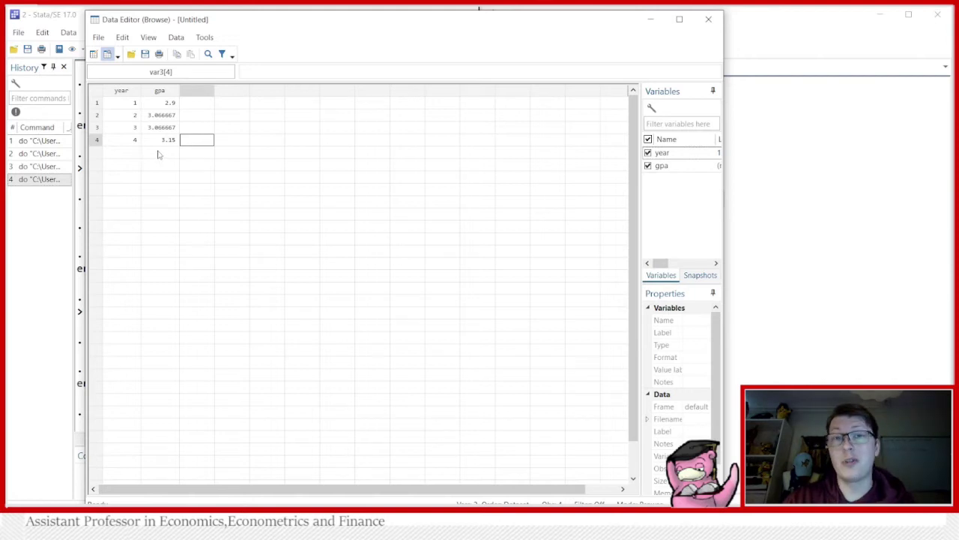
pyautogui.click(709, 20)
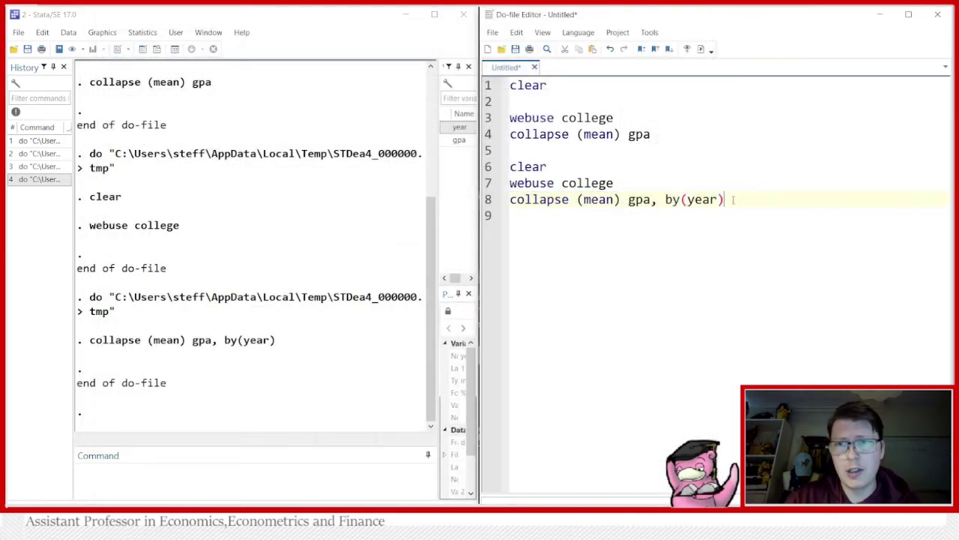
# Duplicate the three-line block as lines 10–12 and run its clear and webuse college lines.
pyautogui.hotkey('shift', 'Up')
pyautogui.hotkey('shift', 'Up')
pyautogui.hotkey('shift', 'Home')
pyautogui.hotkey('ctrl', 'c')
pyautogui.press('Right')
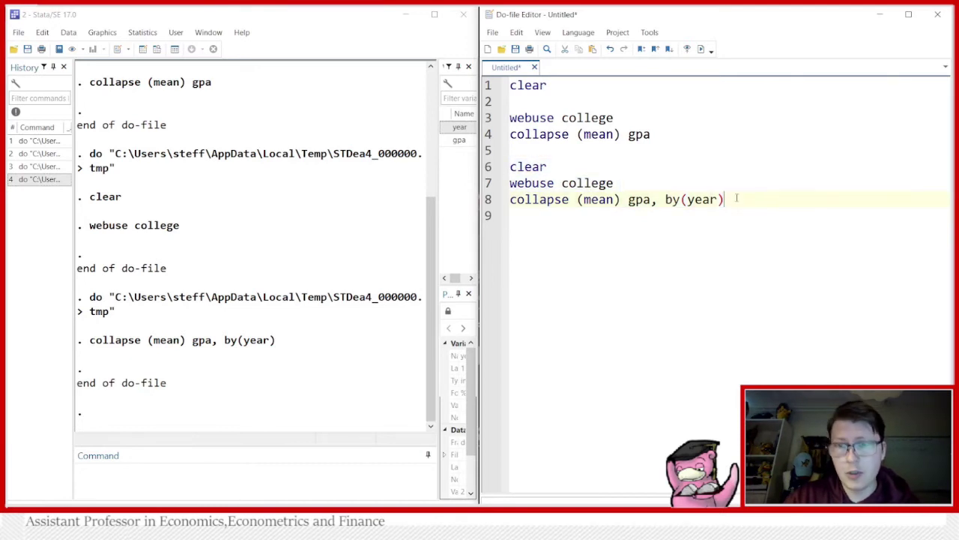
pyautogui.press('Return')
pyautogui.press('Return')
pyautogui.hotkey('ctrl', 'v')
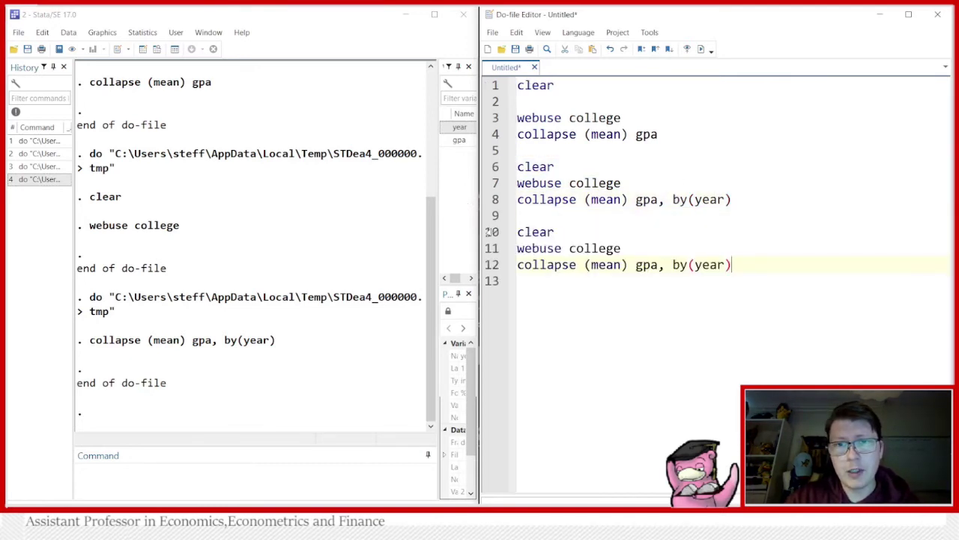
pyautogui.press('Home')
pyautogui.hotkey('shift', 'Up')
pyautogui.hotkey('shift', 'Up')
pyautogui.click(703, 49)
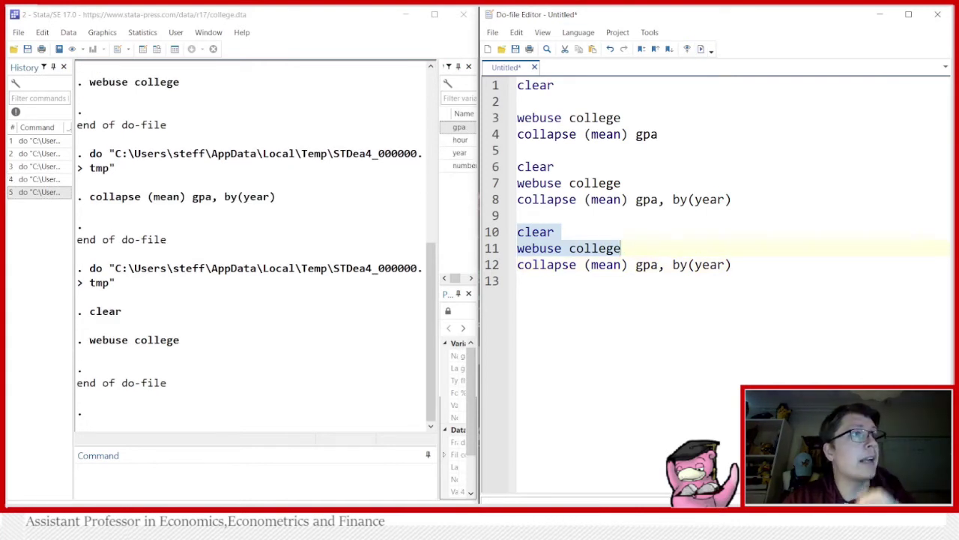
# Change line 12 to 'collapse (mean) gpa (sum) hour, by(year)' and run it.
pyautogui.click(782, 263)
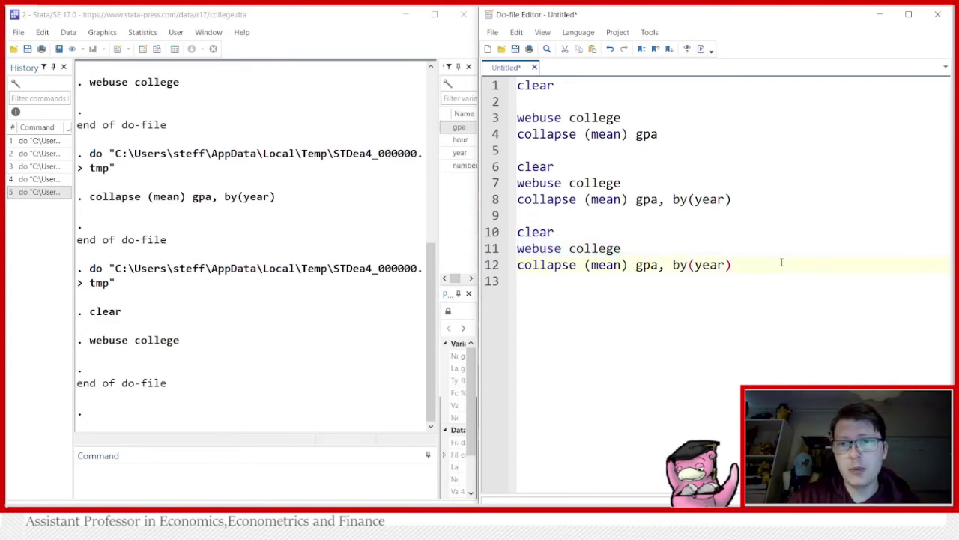
pyautogui.press('Left')
pyautogui.press('Left')
pyautogui.press('Left')
pyautogui.press('Left')
pyautogui.press('Left')
pyautogui.press('Left')
pyautogui.press('Left')
pyautogui.press('Left')
pyautogui.press('Left')
pyautogui.press('Left')
pyautogui.press('Left')
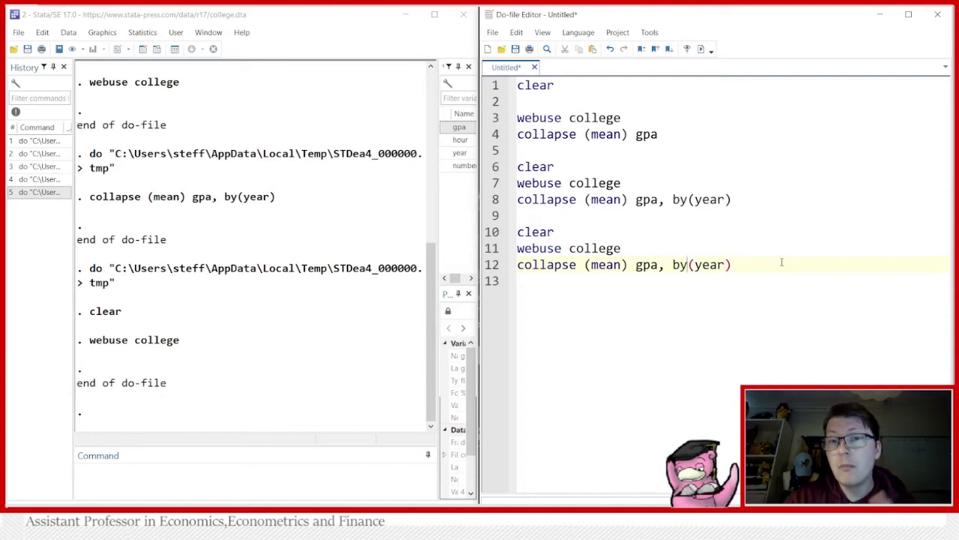
pyautogui.press('Right')
pyautogui.press('Right')
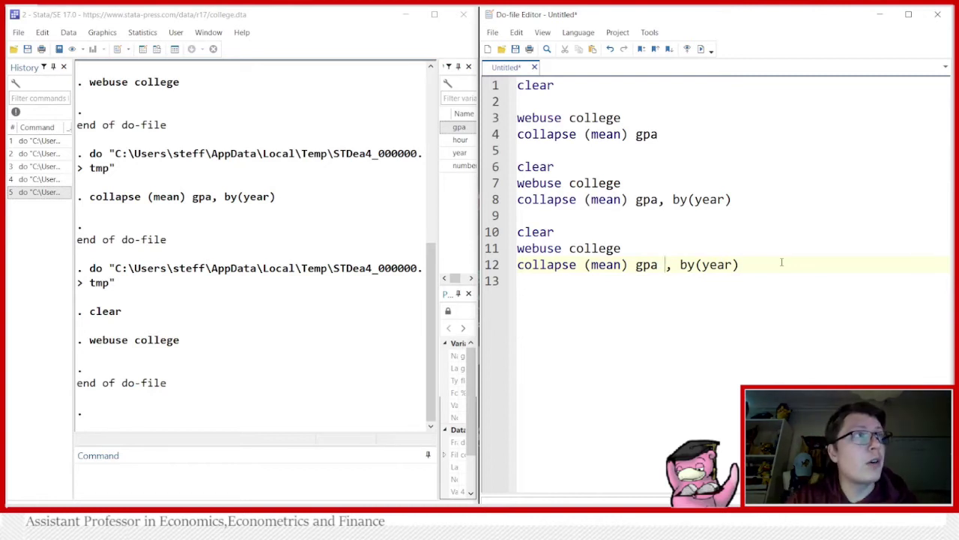
pyautogui.write('(sum)')
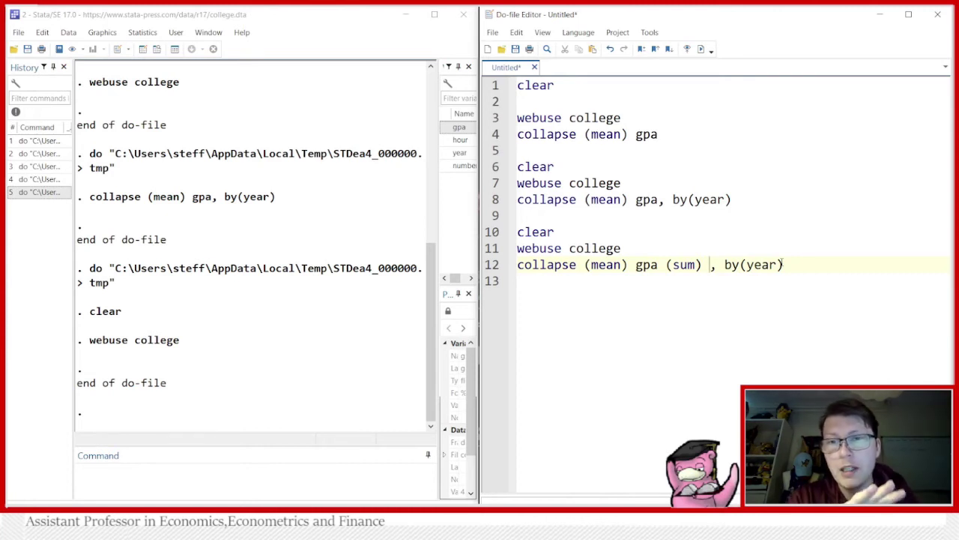
pyautogui.write('hour')
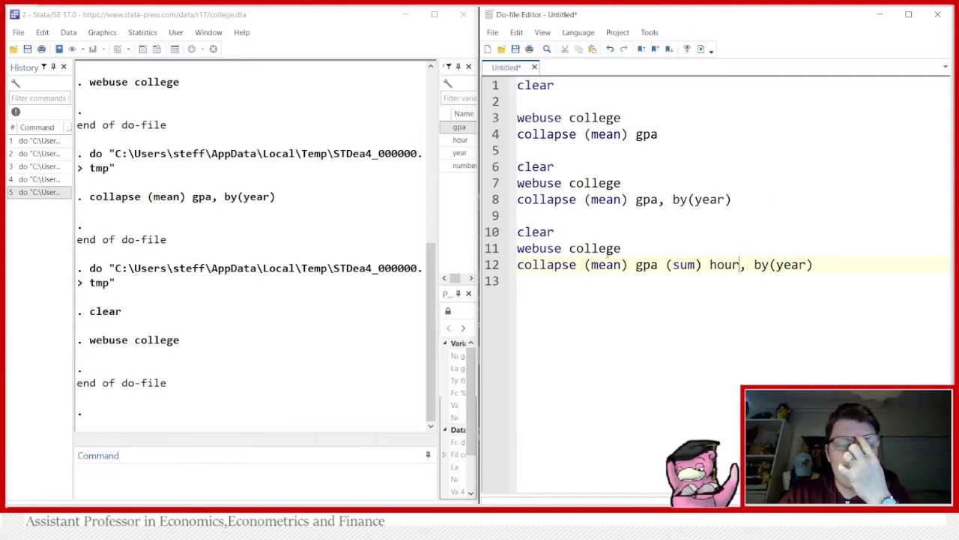
pyautogui.click(493, 265)
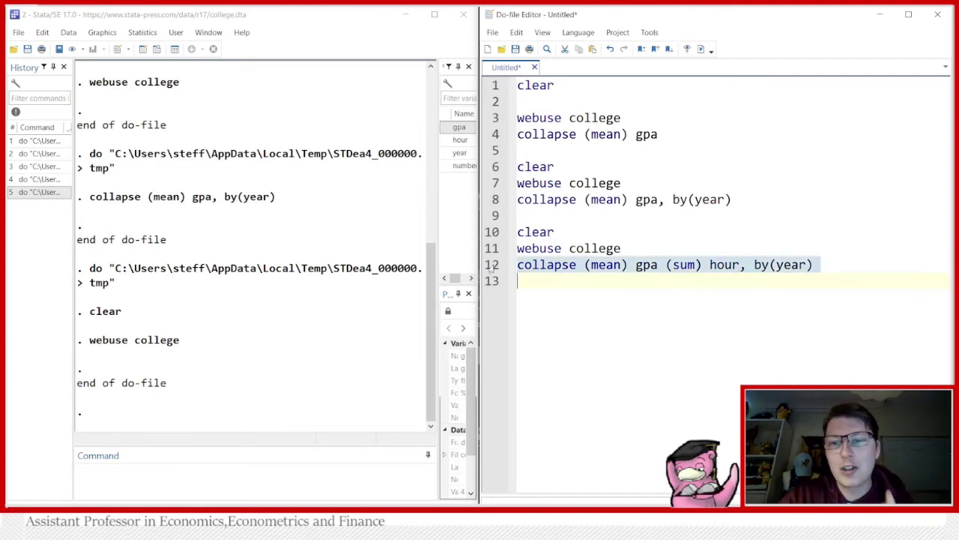
pyautogui.click(702, 49)
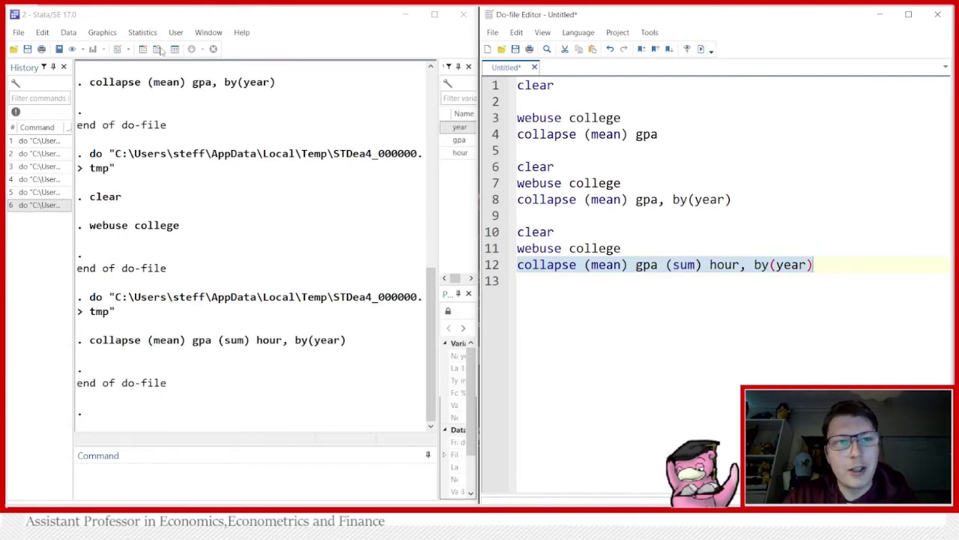
# Browse the hour totals 122, 94, 98, 63 by year, then remove the stray space in by(year).
pyautogui.click(157, 50)
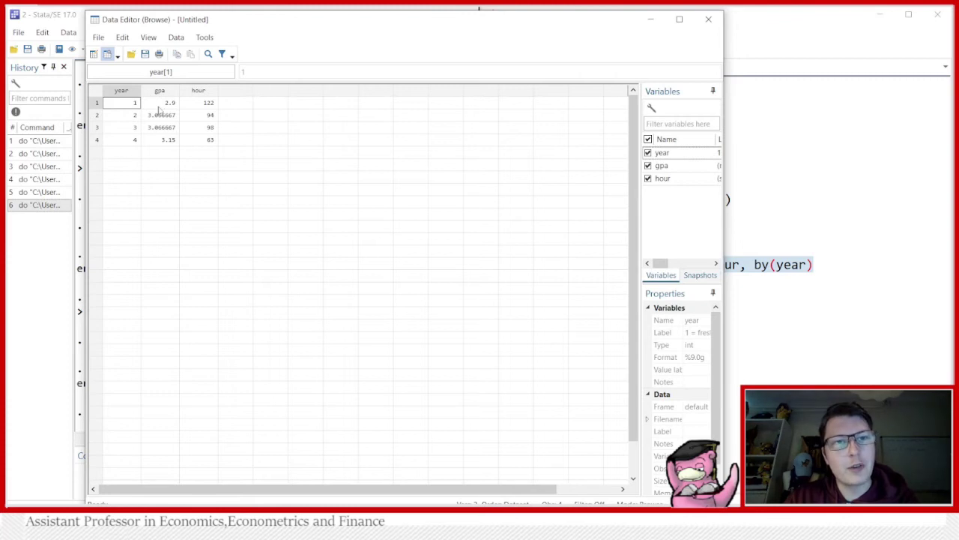
pyautogui.moveTo(191, 103); pyautogui.dragTo(207, 140)
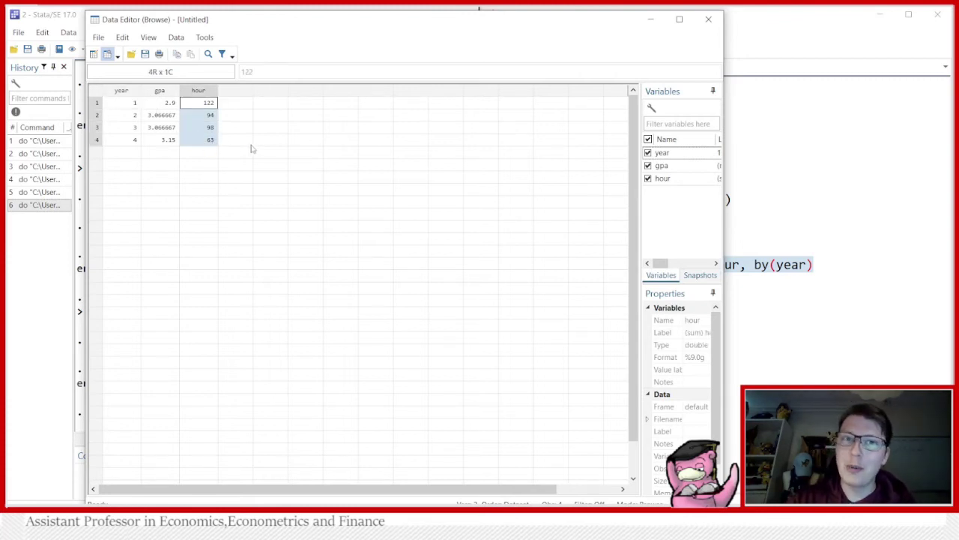
pyautogui.click(231, 129)
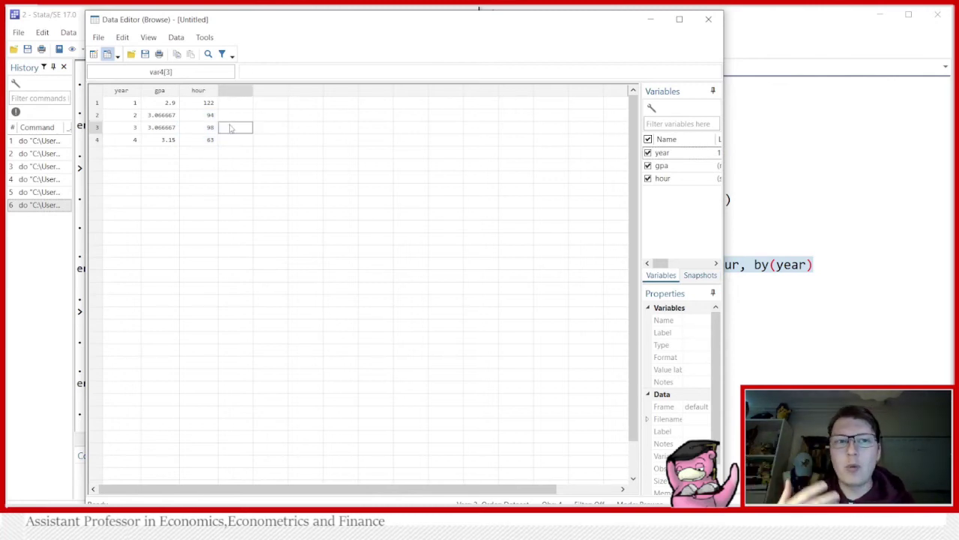
pyautogui.click(708, 19)
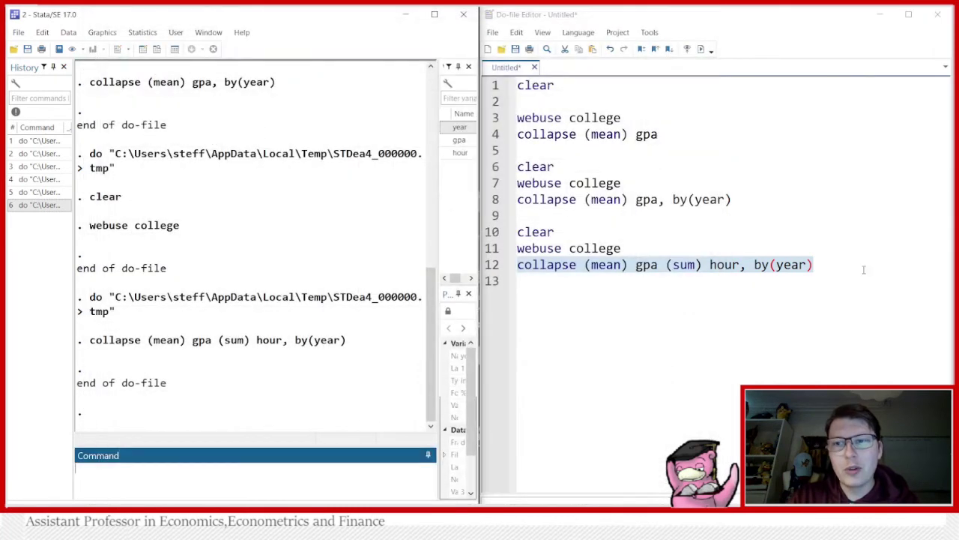
pyautogui.click(805, 265)
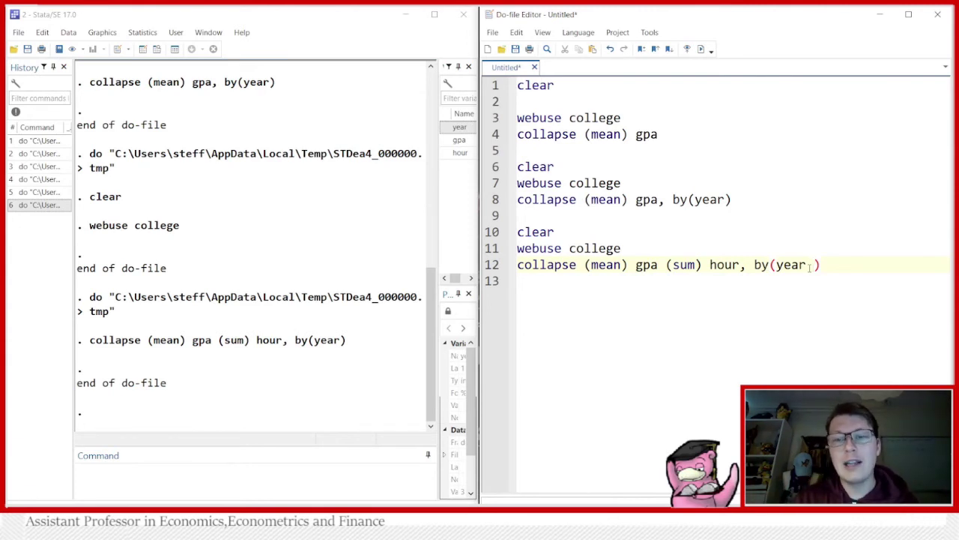
pyautogui.press('BackSpace')
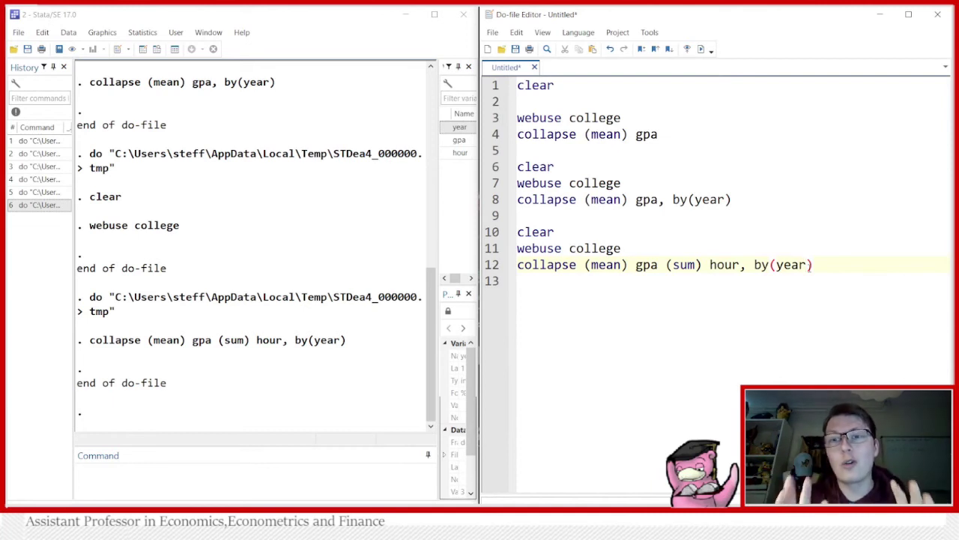
# Copy the clear and webuse college lines to lines 14–15 and run them to reload the data.
pyautogui.moveTo(483, 238); pyautogui.dragTo(494, 249)
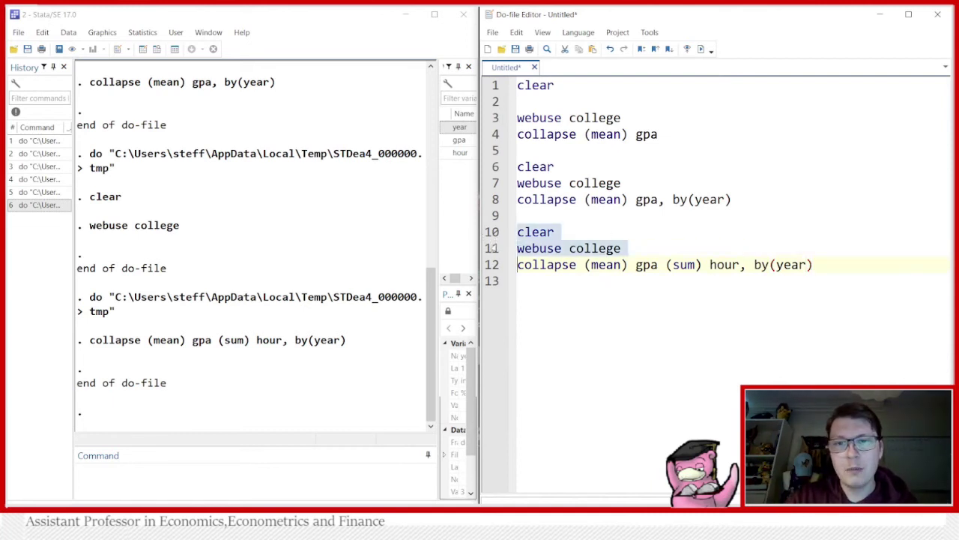
pyautogui.hotkey('ctrl', 'c')
pyautogui.click(556, 283)
pyautogui.press('Return')
pyautogui.press('Return')
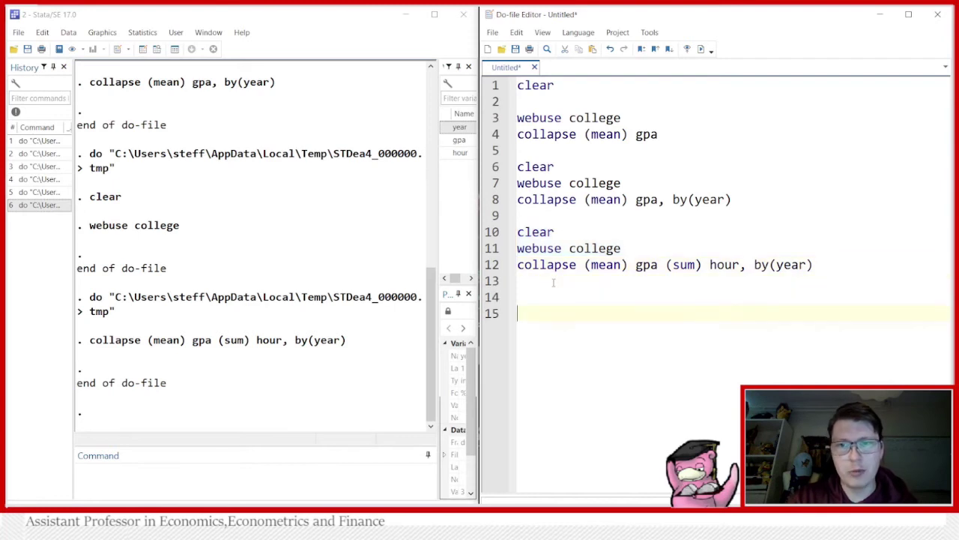
pyautogui.hotkey('ctrl', 'v')
pyautogui.press('Delete')
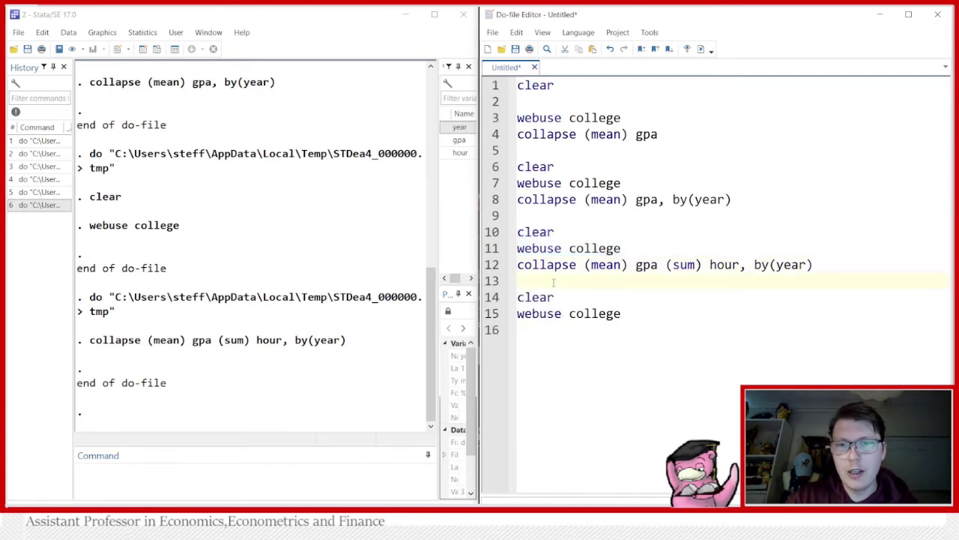
pyautogui.moveTo(490, 298); pyautogui.dragTo(489, 315)
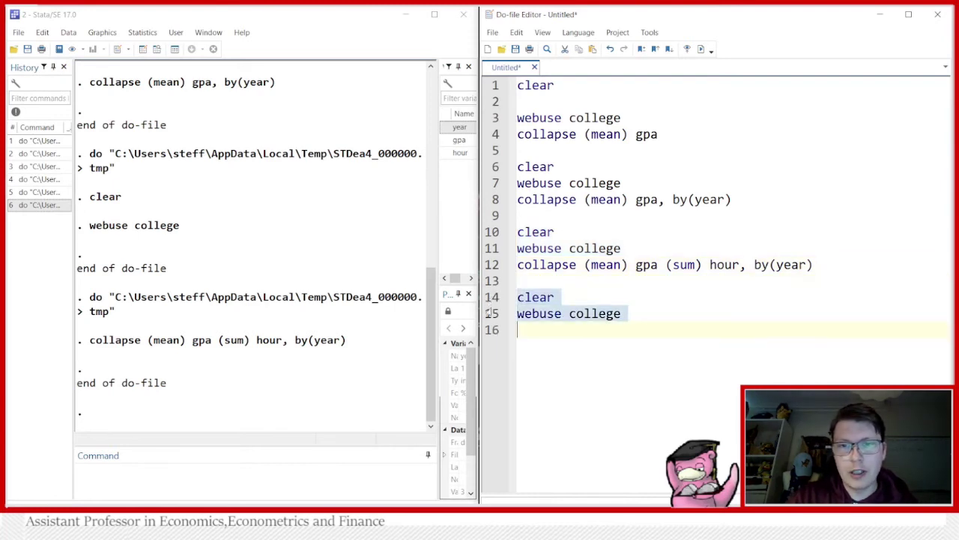
pyautogui.click(702, 49)
# Copy line 12's mean gpa, sum hour collapse command into line 16.
pyautogui.click(655, 313)
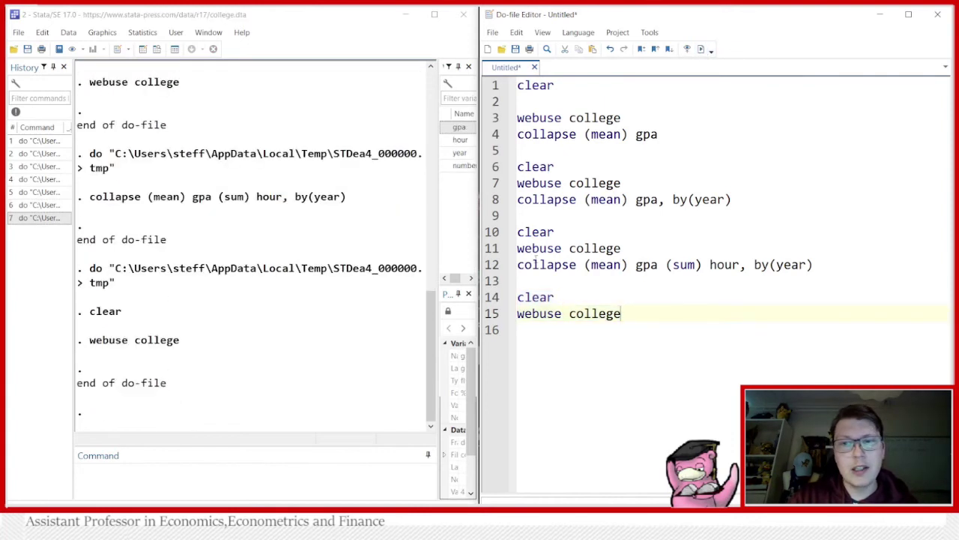
pyautogui.click(491, 265)
pyautogui.hotkey('ctrl', 'c')
pyautogui.click(645, 314)
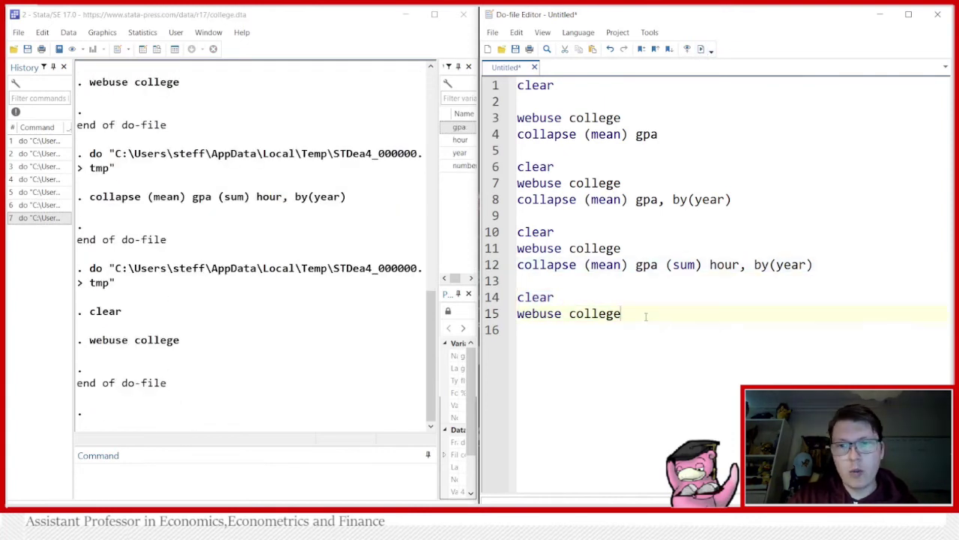
pyautogui.press('Return')
pyautogui.hotkey('ctrl', 'v')
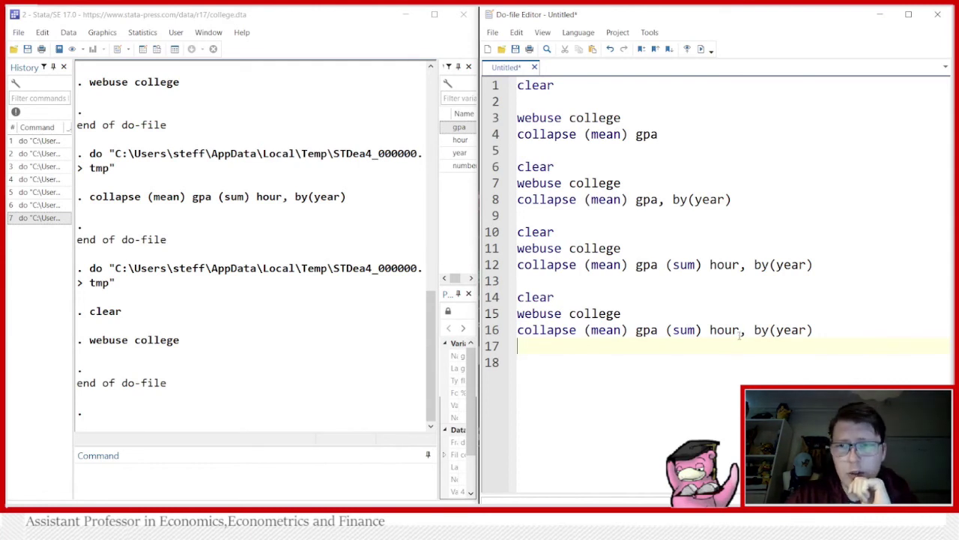
# Change line 16 to 'collapse (mean) gpa (sd) gpa, by(year)' and run it, hitting the r(198) name conflict.
pyautogui.moveTo(740, 333); pyautogui.dragTo(665, 329)
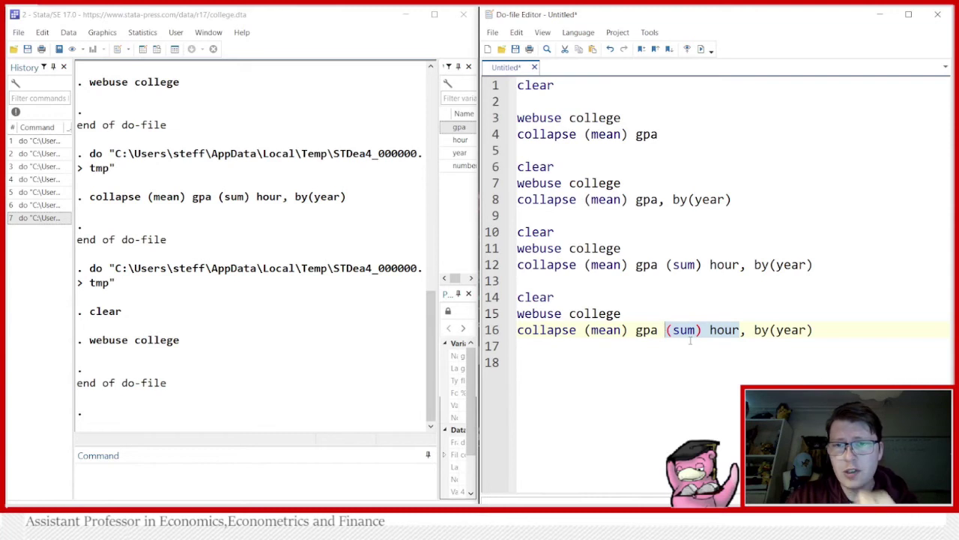
pyautogui.write('(')
pyautogui.press('BackSpace')
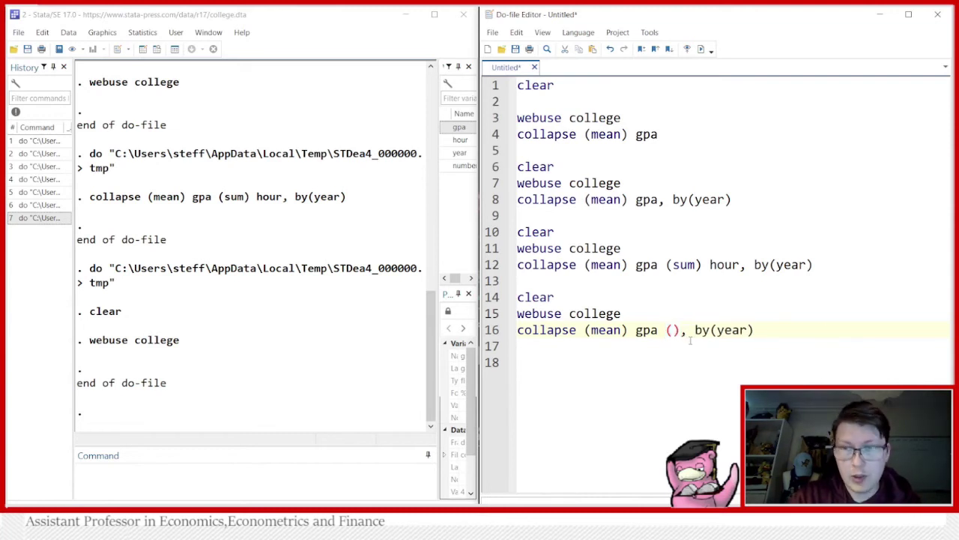
pyautogui.write('ds')
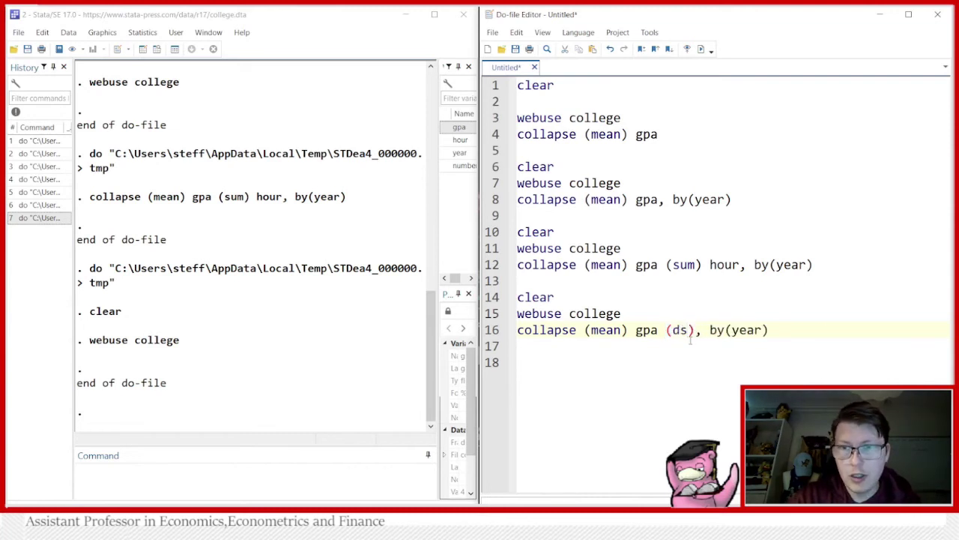
pyautogui.press('BackSpace')
pyautogui.press('BackSpace')
pyautogui.write('sd')
pyautogui.press('Right')
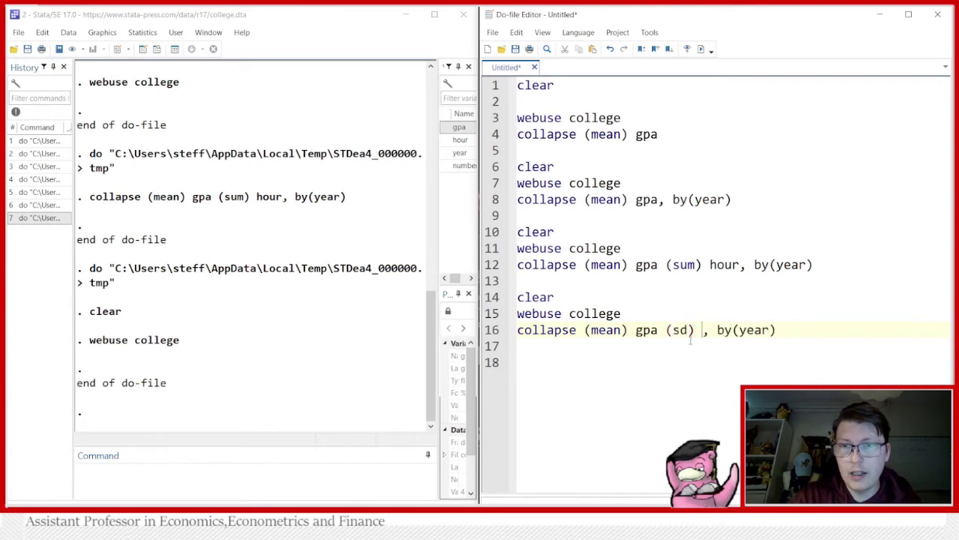
pyautogui.write('gpa')
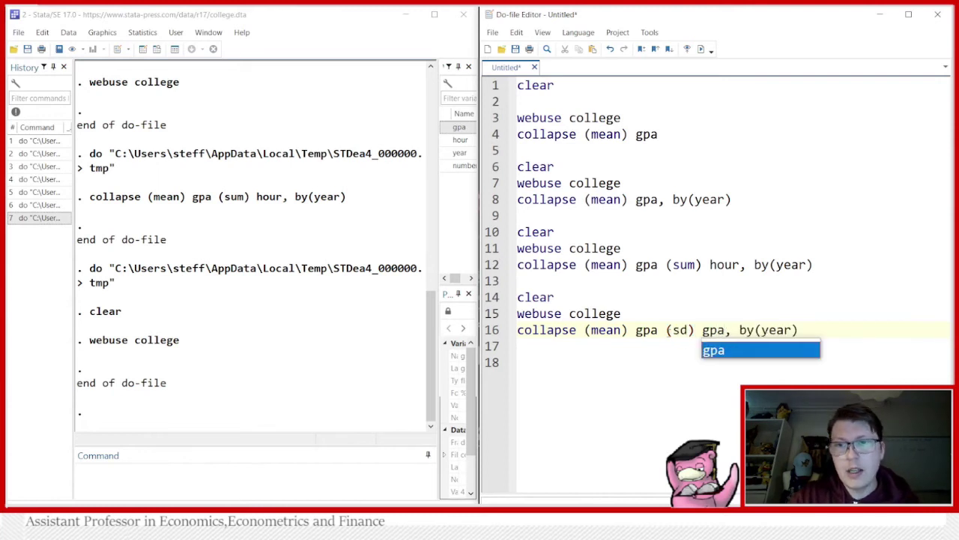
pyautogui.click(658, 330)
pyautogui.click(501, 334)
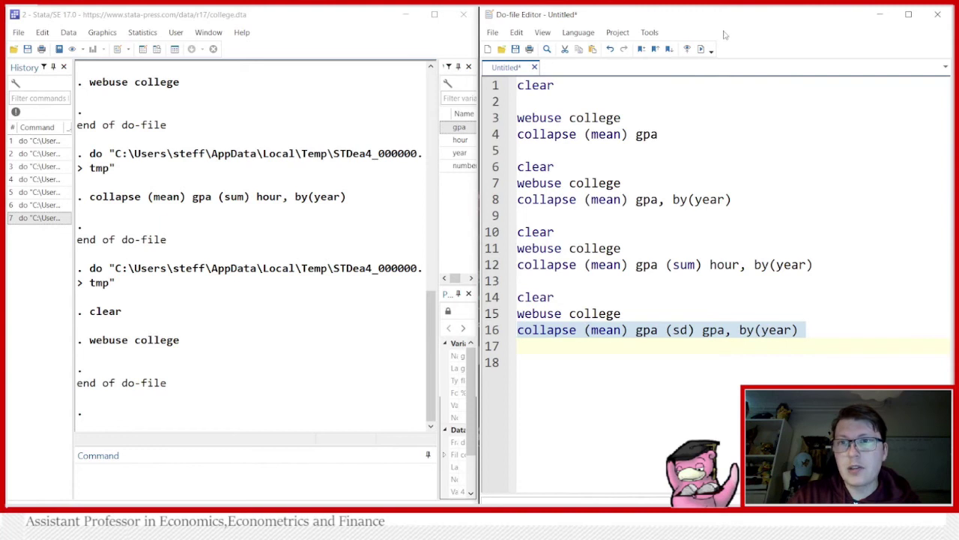
pyautogui.click(702, 49)
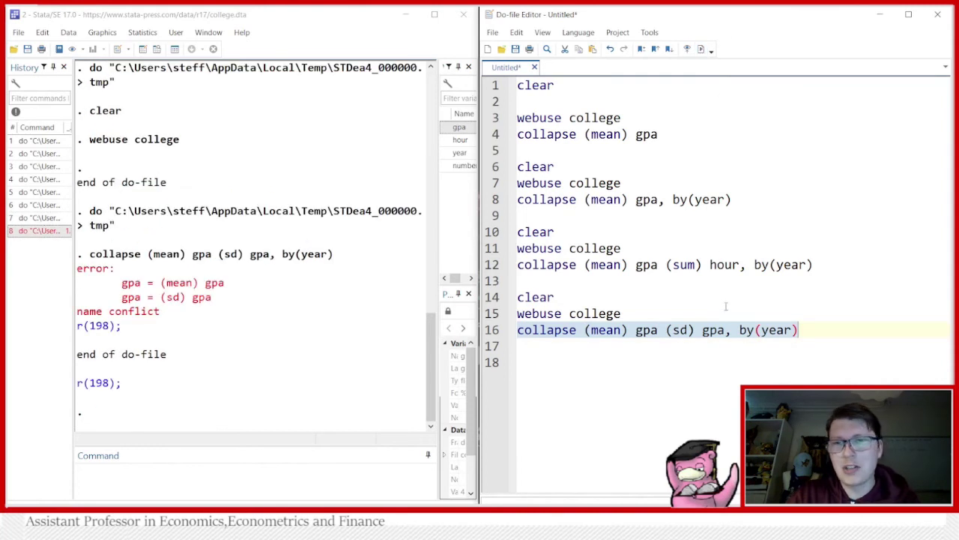
# Rename the outputs to meangpa=gpa and sdgpa=gpa on line 16 and run the collapse.
pyautogui.click(632, 331)
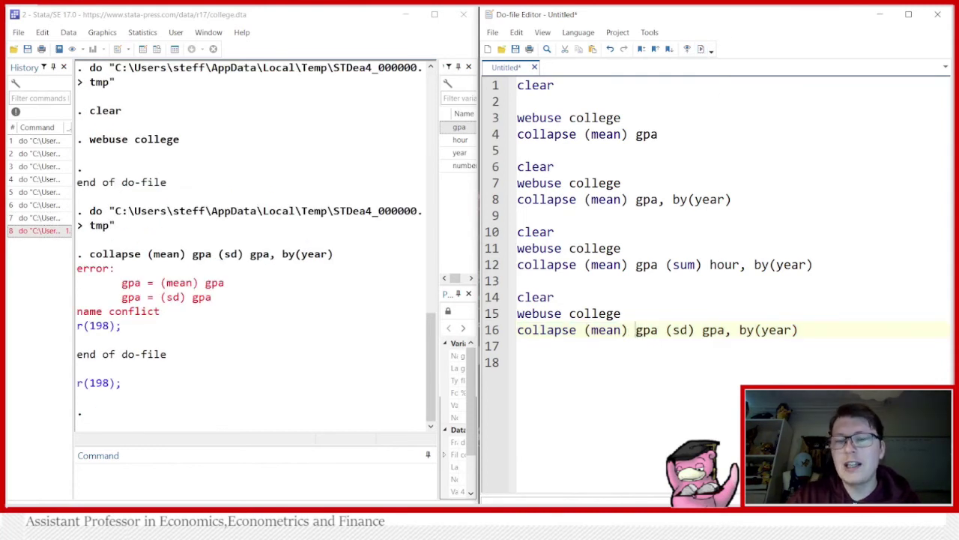
pyautogui.write('mean')
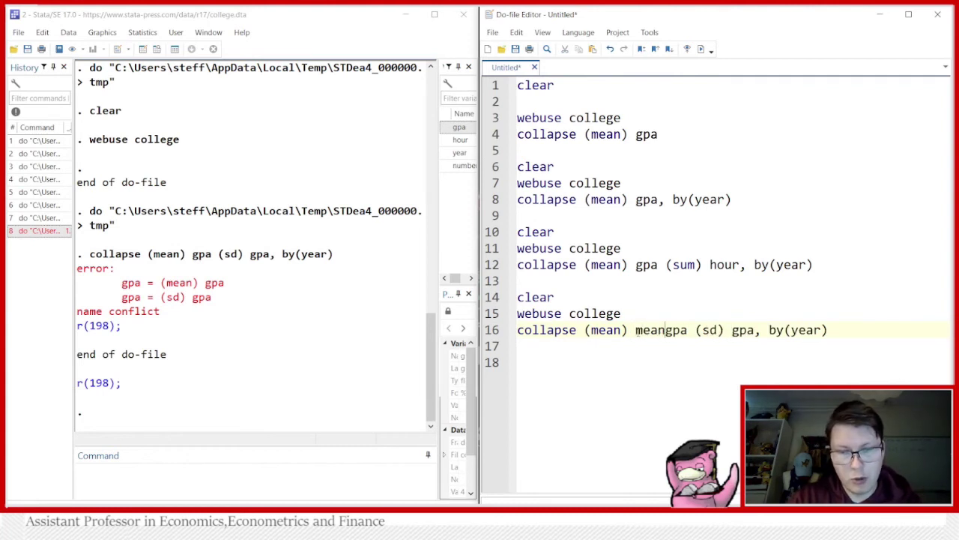
pyautogui.write('gpa=')
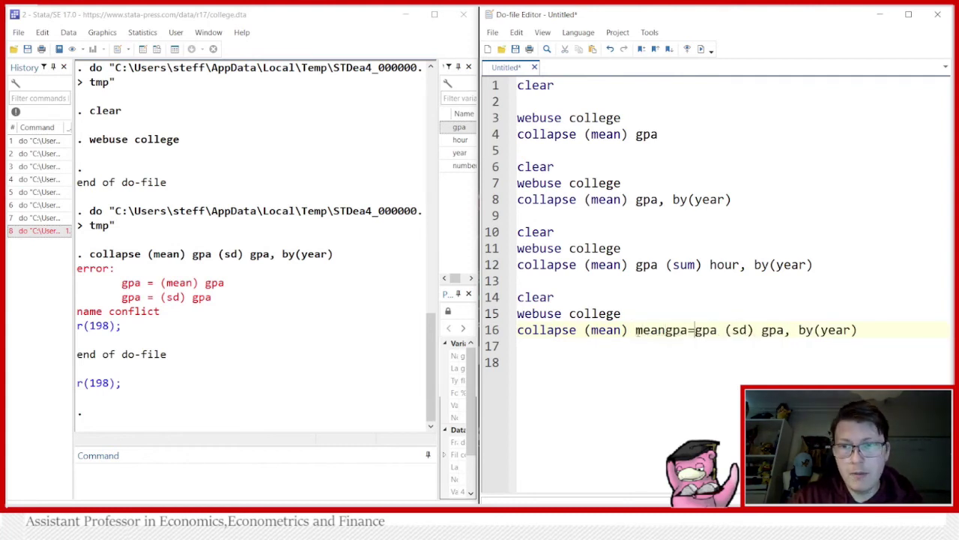
pyautogui.hotkey('ctrl', 'Right')
pyautogui.hotkey('ctrl', 'Right')
pyautogui.hotkey('ctrl', 'Right')
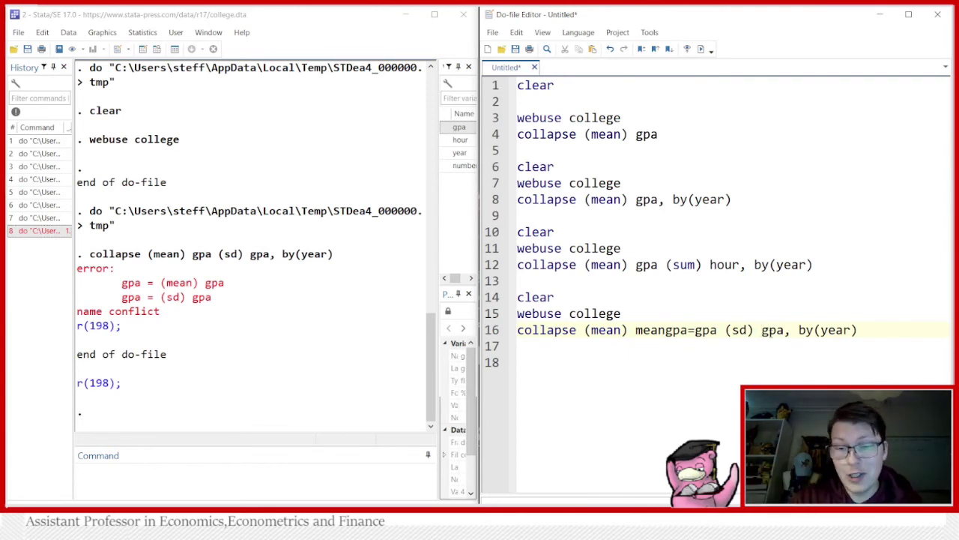
pyautogui.write('sdgpa')
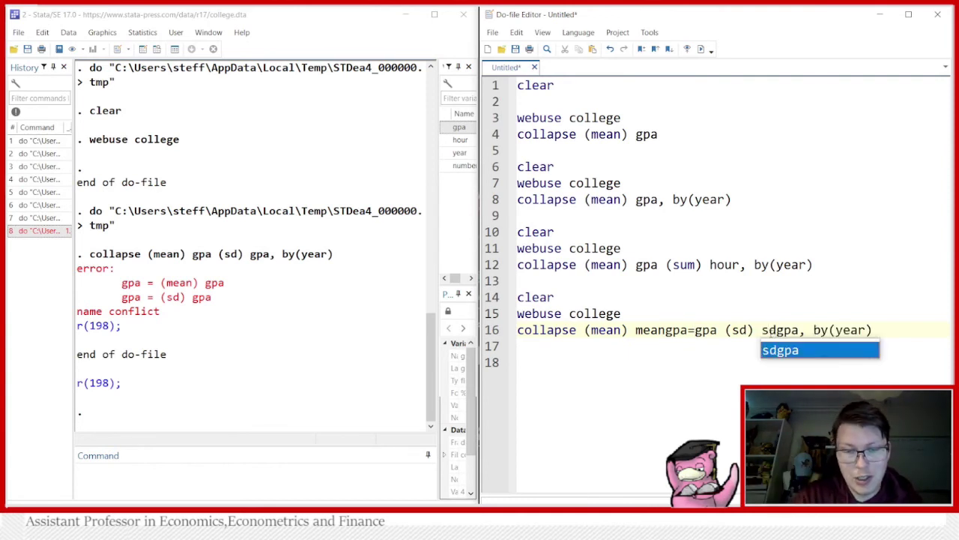
pyautogui.write('=gpa')
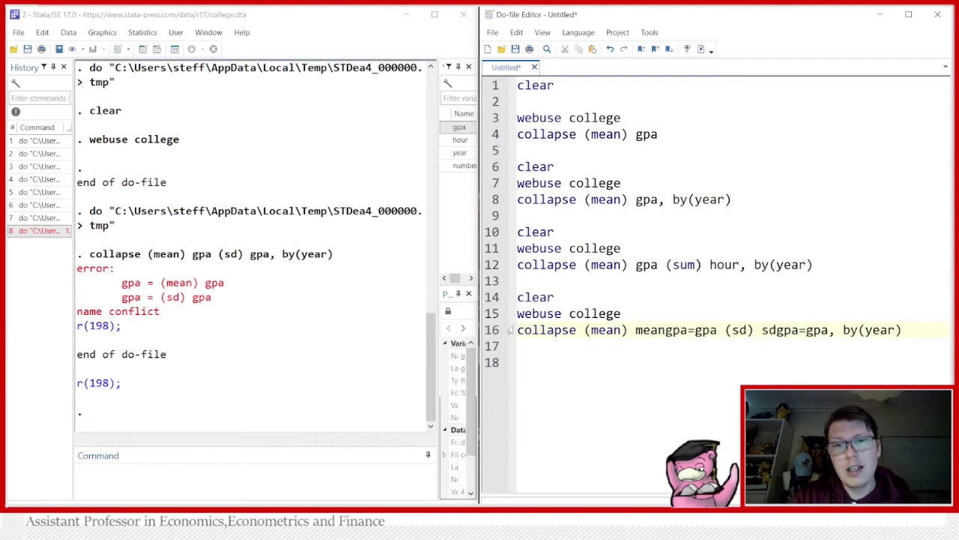
pyautogui.click(510, 331)
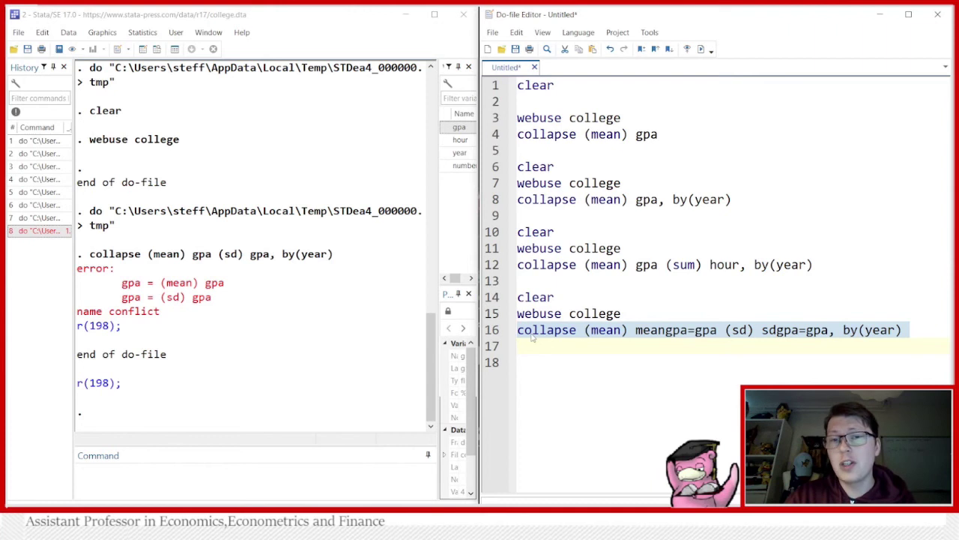
pyautogui.click(701, 50)
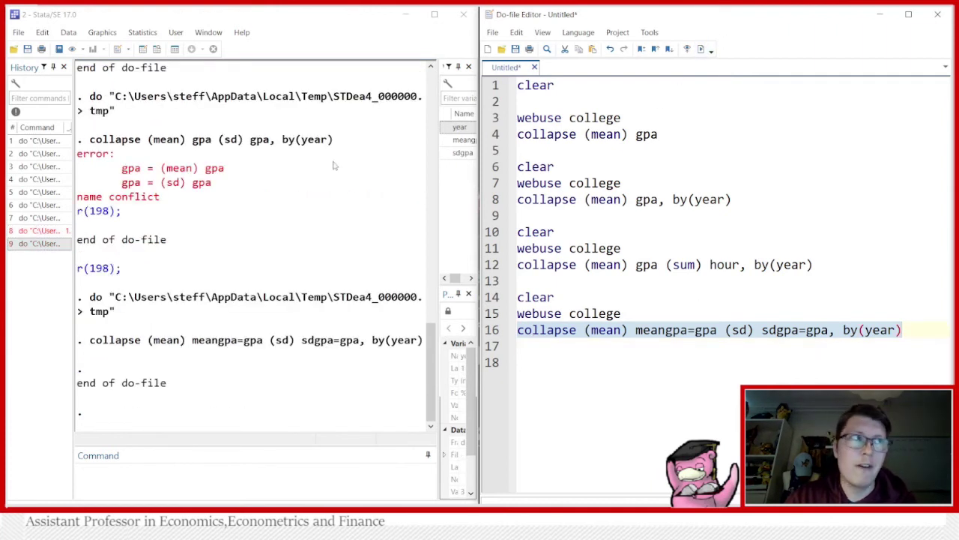
# Browse the four yearly rows of meangpa and sdgpa, then select the lines 14–16 block.
pyautogui.click(158, 50)
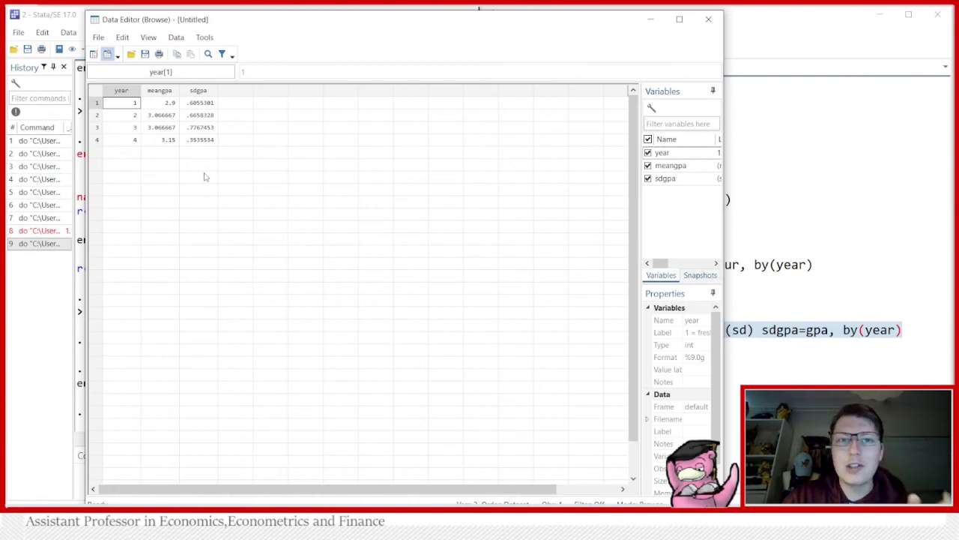
pyautogui.click(708, 19)
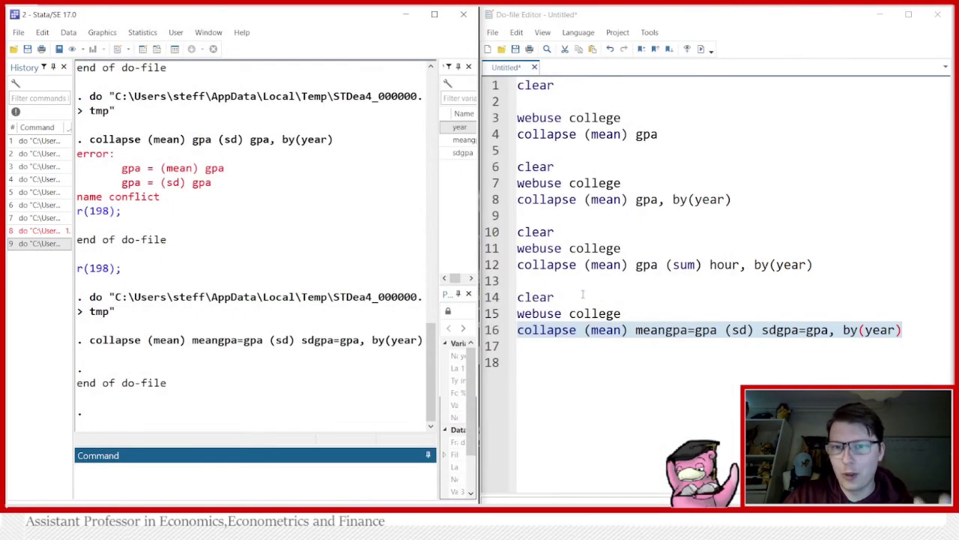
pyautogui.click(567, 343)
pyautogui.moveTo(484, 298); pyautogui.dragTo(490, 341)
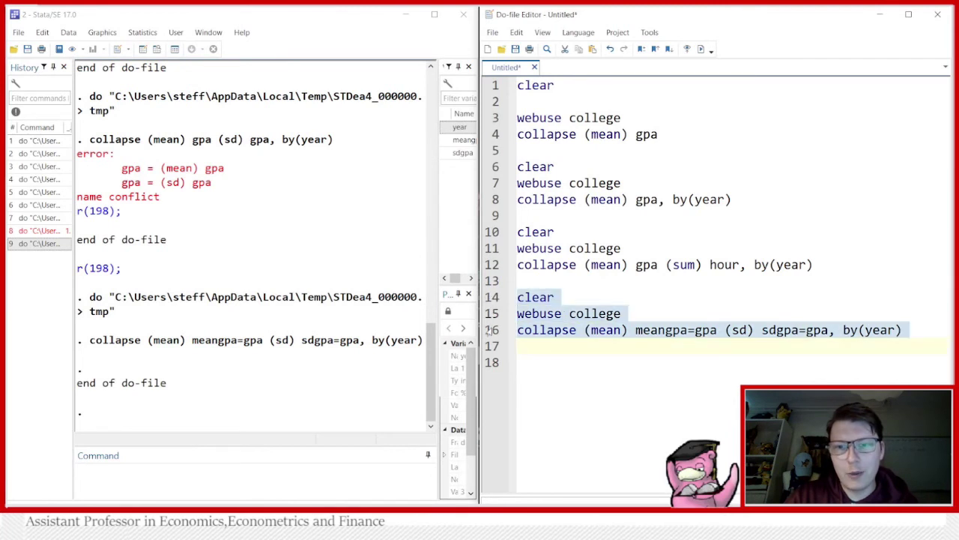
# Paste the block as lines 18–20 and run its clear and webuse college lines.
pyautogui.click(522, 360)
pyautogui.hotkey('ctrl', 'v')
pyautogui.moveTo(487, 362); pyautogui.dragTo(485, 383)
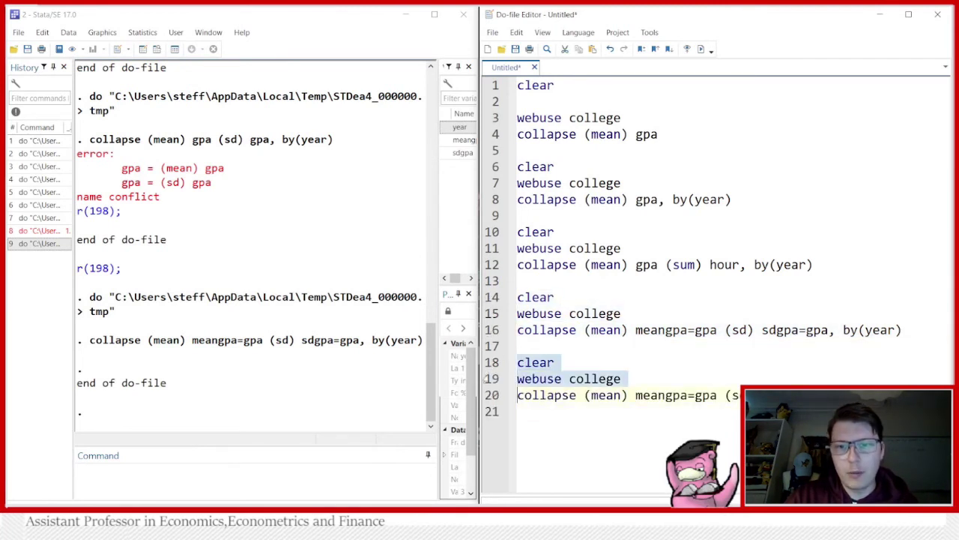
pyautogui.click(702, 48)
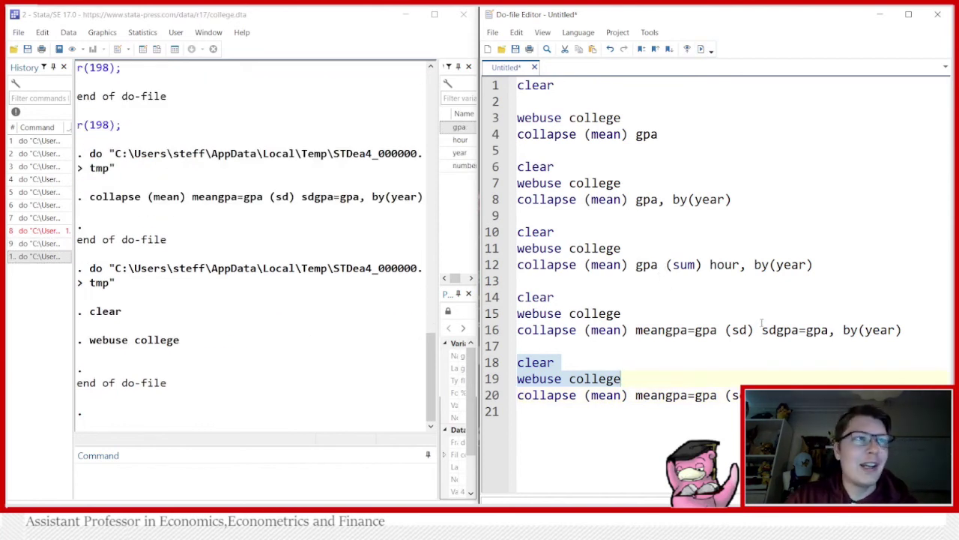
# Add a (count) countgpa=gpa statistic to the line 20 collapse by year.
pyautogui.press('Down')
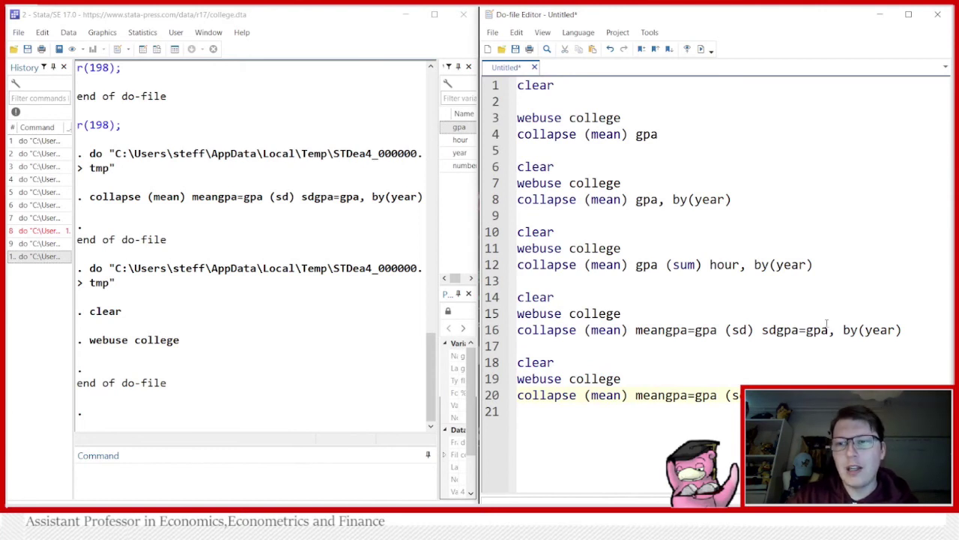
pyautogui.press('Return')
pyautogui.press('Return')
pyautogui.press('Return')
pyautogui.press('Return')
pyautogui.press('Return')
pyautogui.press('Return')
pyautogui.press('Return')
pyautogui.press('Return')
pyautogui.press('Return')
pyautogui.press('Return')
pyautogui.press('Return')
pyautogui.press('Return')
pyautogui.press('Return')
pyautogui.press('Return')
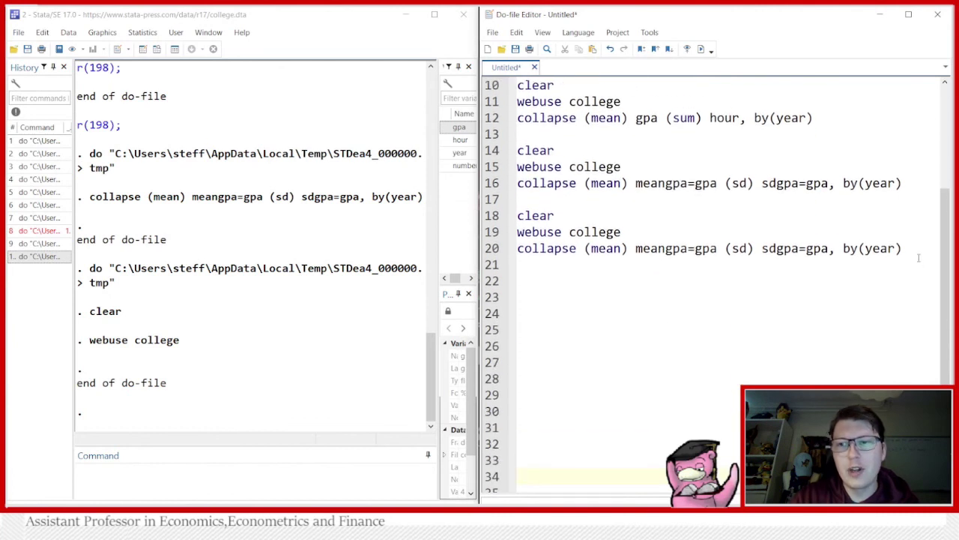
pyautogui.scroll(3, 919, 258)
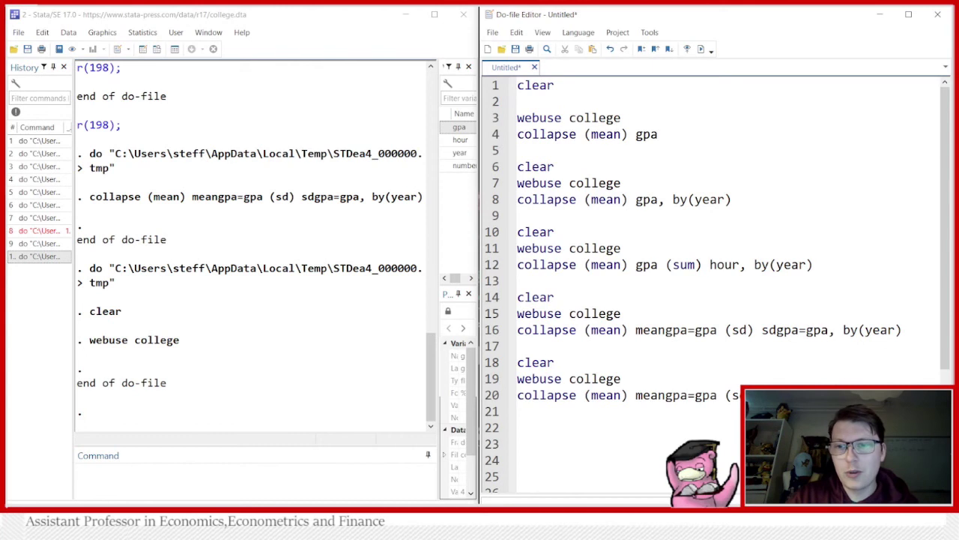
pyautogui.write('year)')
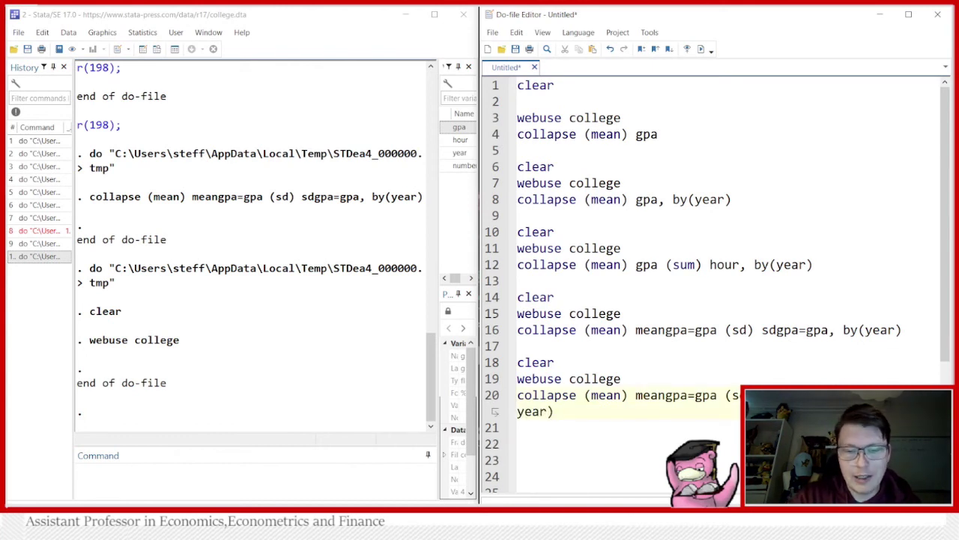
pyautogui.write('s')
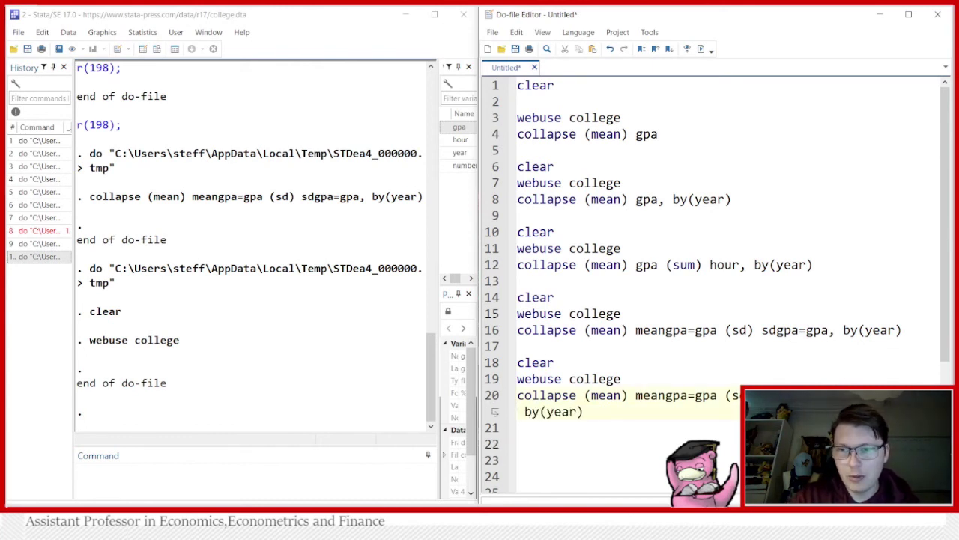
pyautogui.write(',')
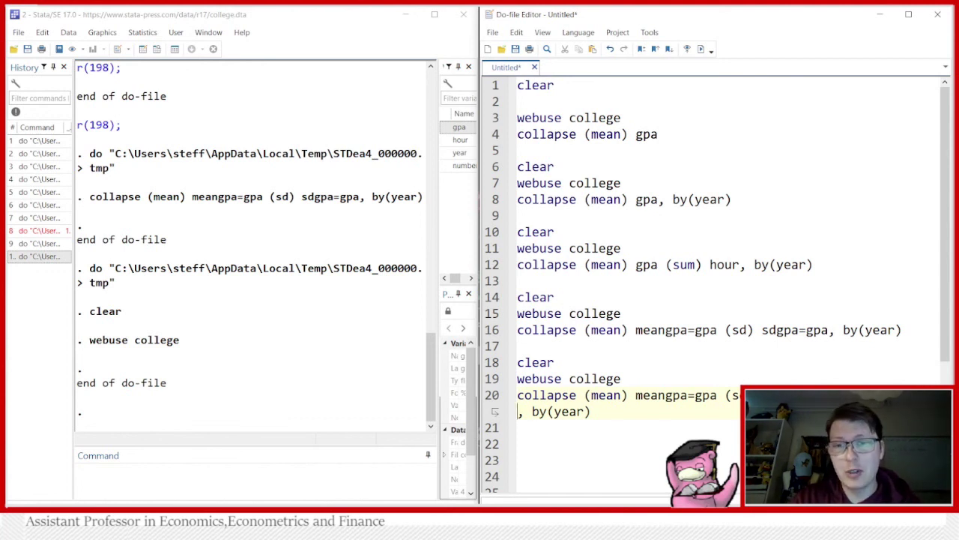
pyautogui.write('countgpa')
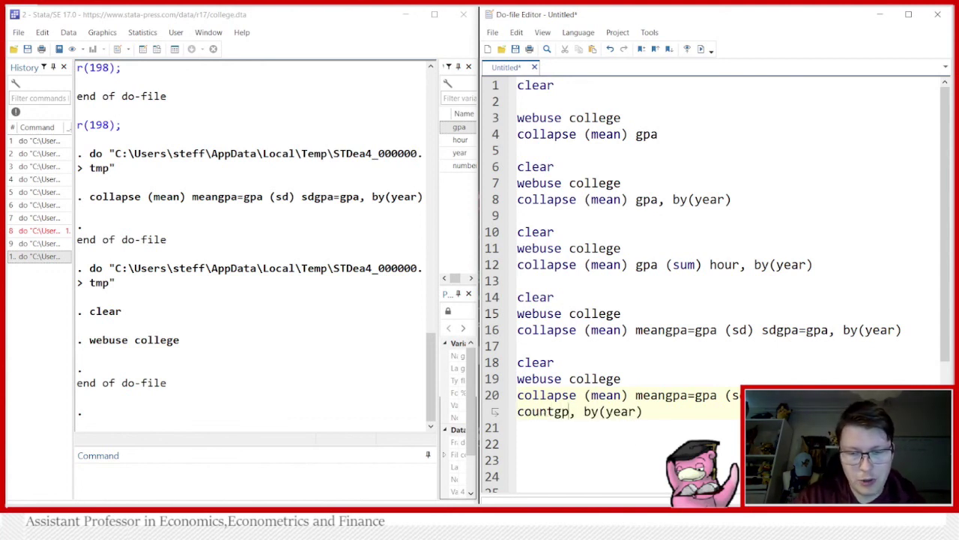
pyautogui.write('=gpa')
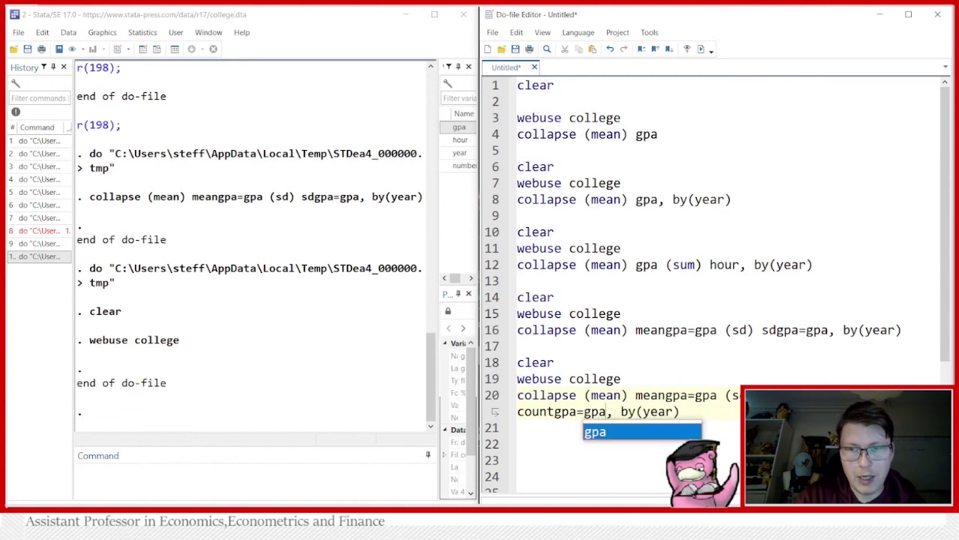
pyautogui.press('Escape')
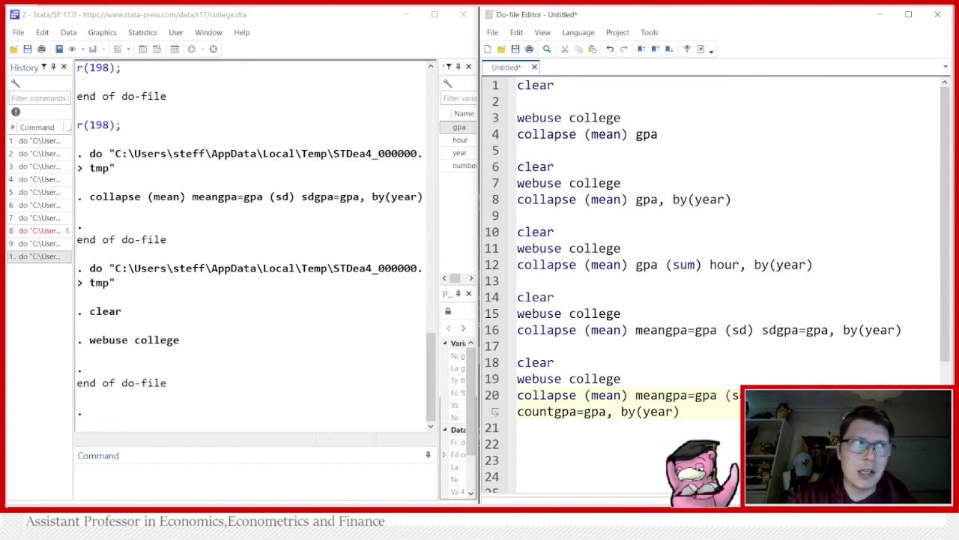
# Run line 20's collapse and check countgpa values 4, 3, 3, 2 beside meangpa and sdgpa.
pyautogui.moveTo(707, 412); pyautogui.dragTo(517, 395)
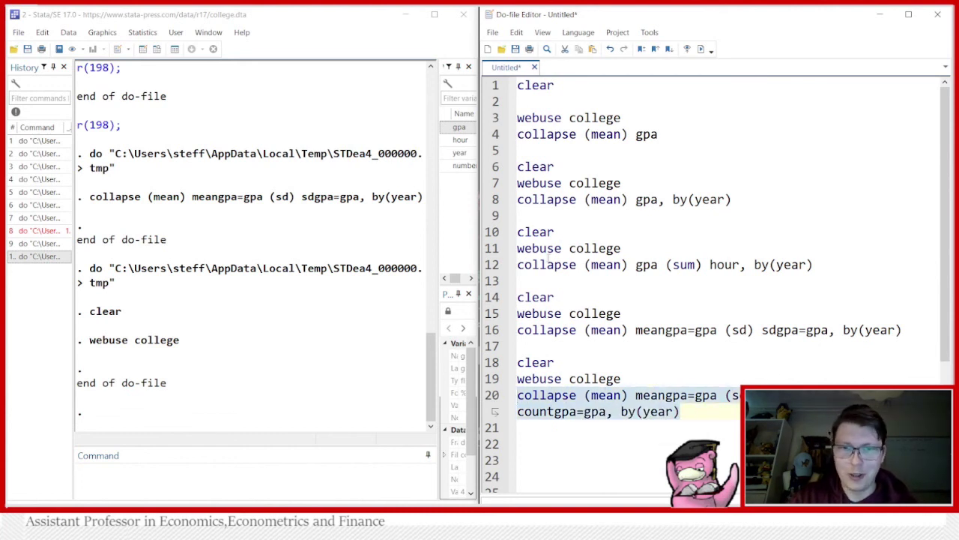
pyautogui.click(700, 49)
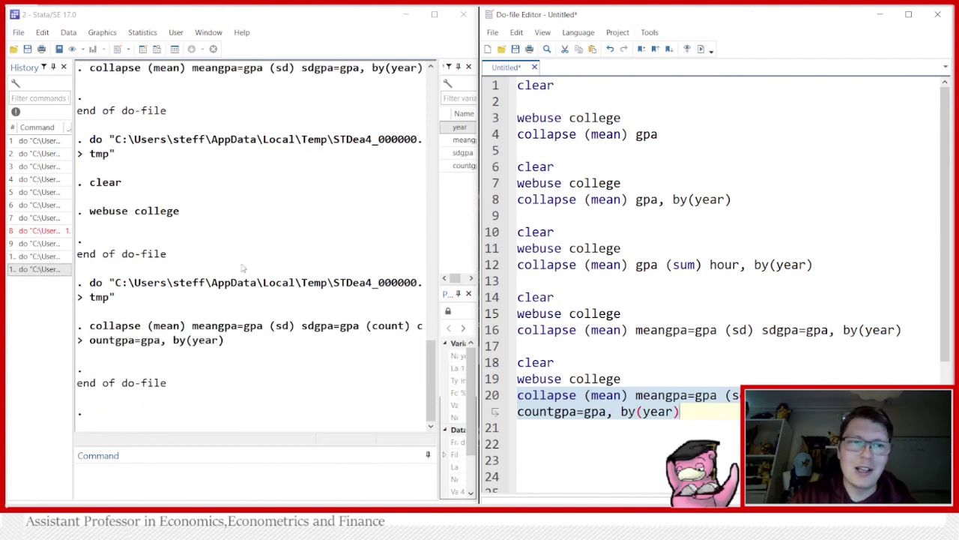
pyautogui.click(157, 50)
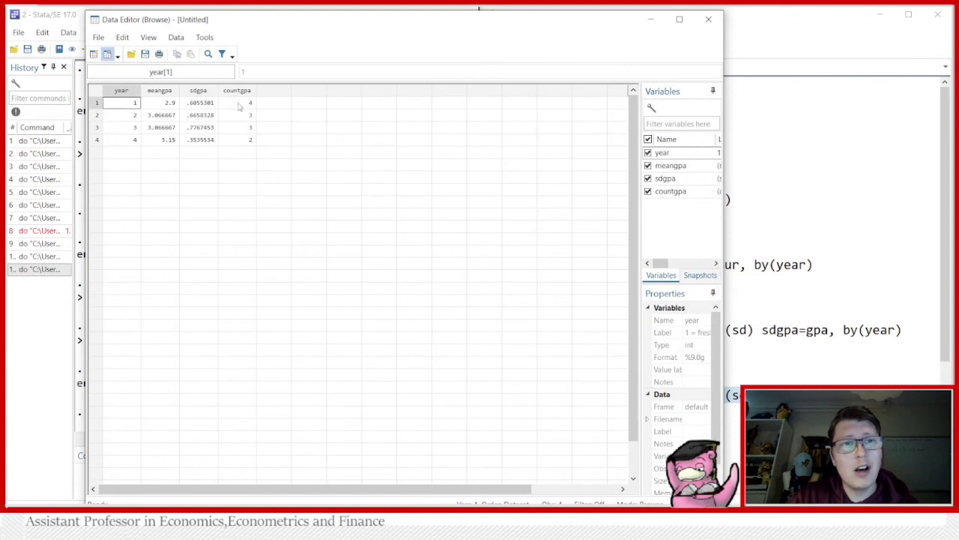
pyautogui.moveTo(239, 105); pyautogui.dragTo(234, 148)
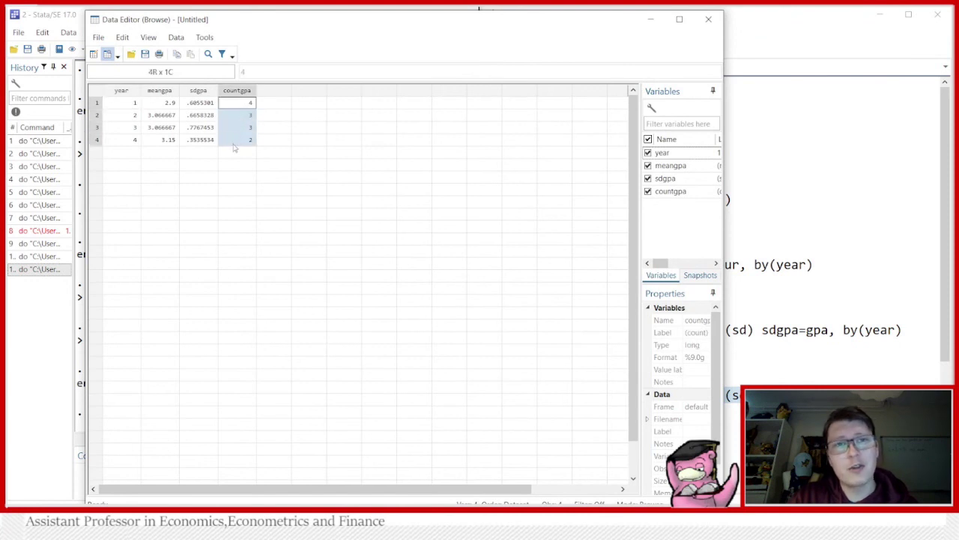
pyautogui.click(712, 22)
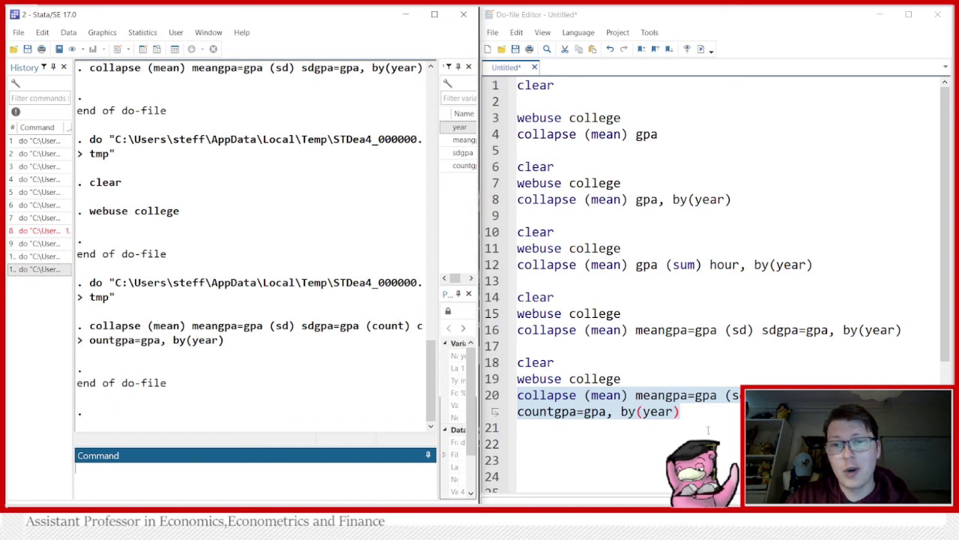
pyautogui.click(715, 409)
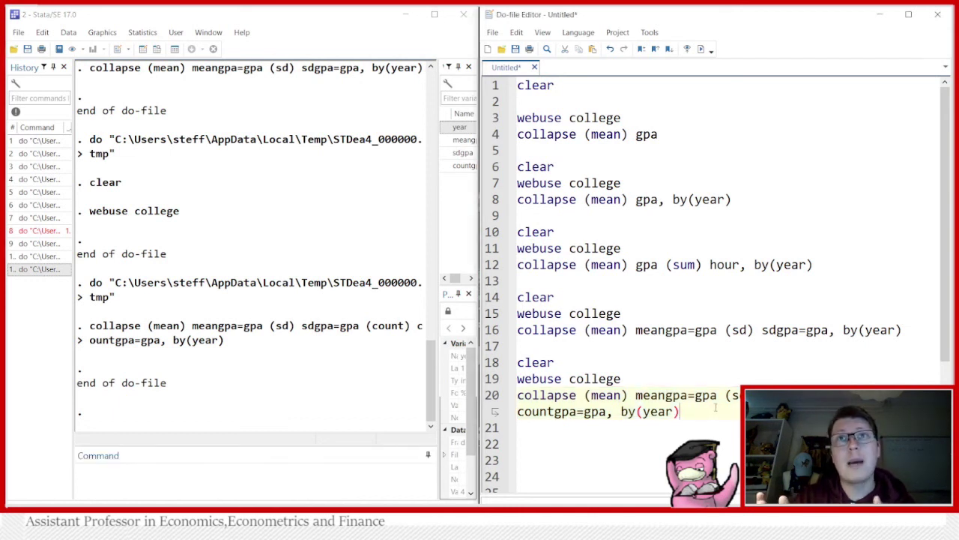